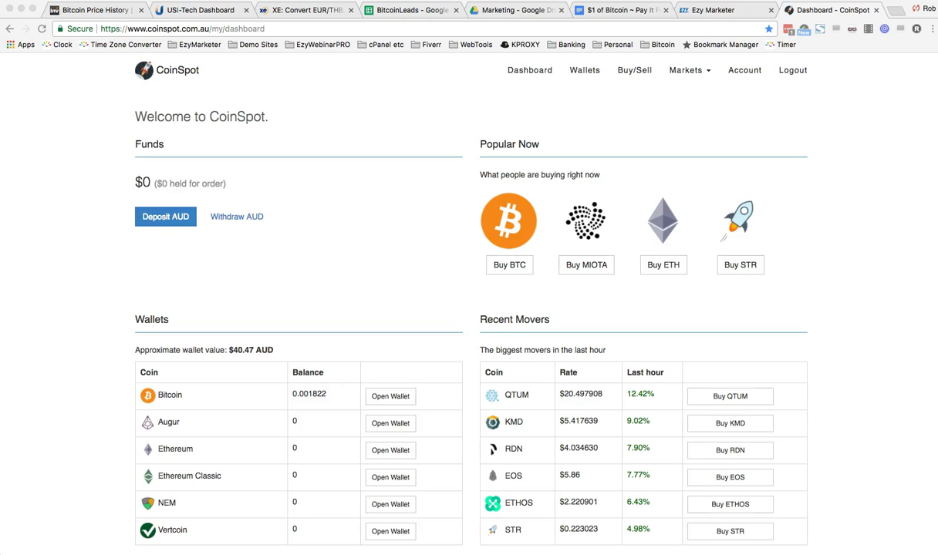
Step: Set up a $1,000 AUD POLi deposit from Suncorp Bank and hand it to POLi
click(160, 219)
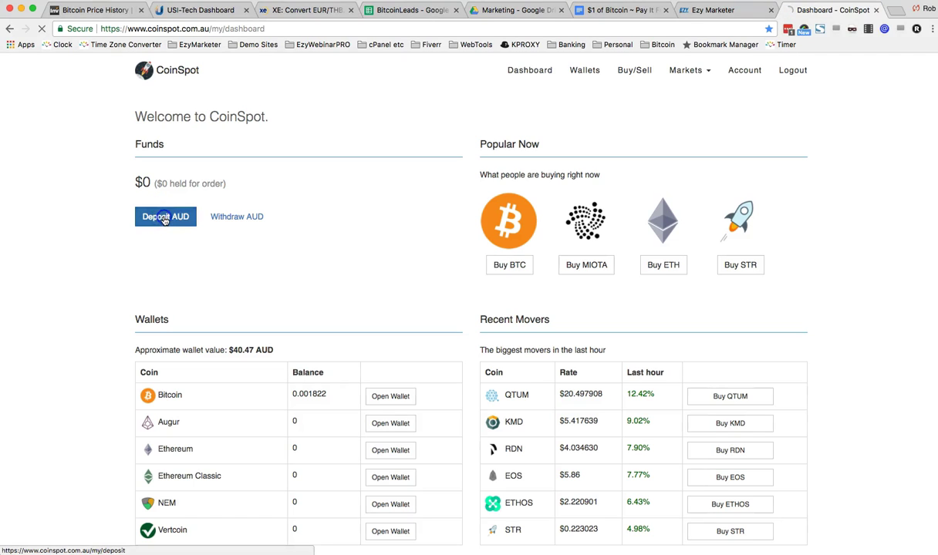
click(150, 218)
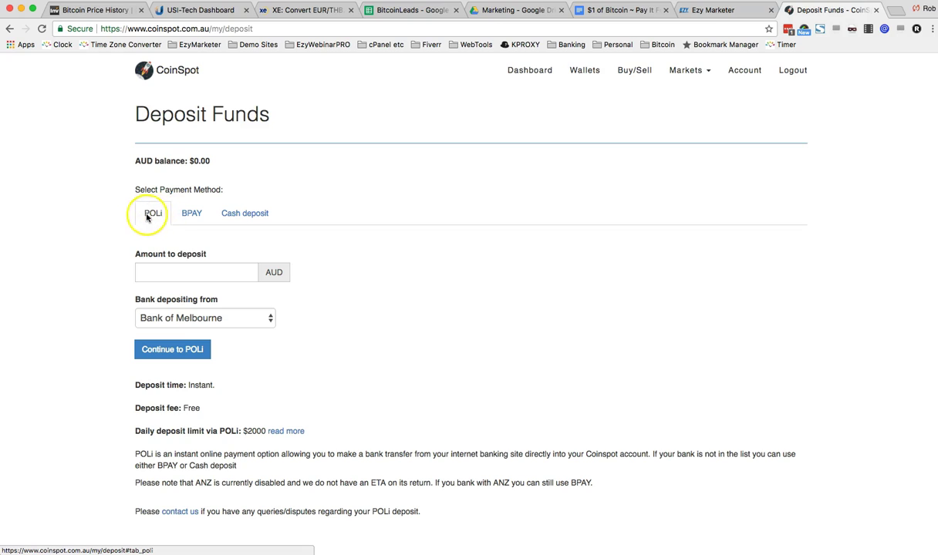
click(170, 273)
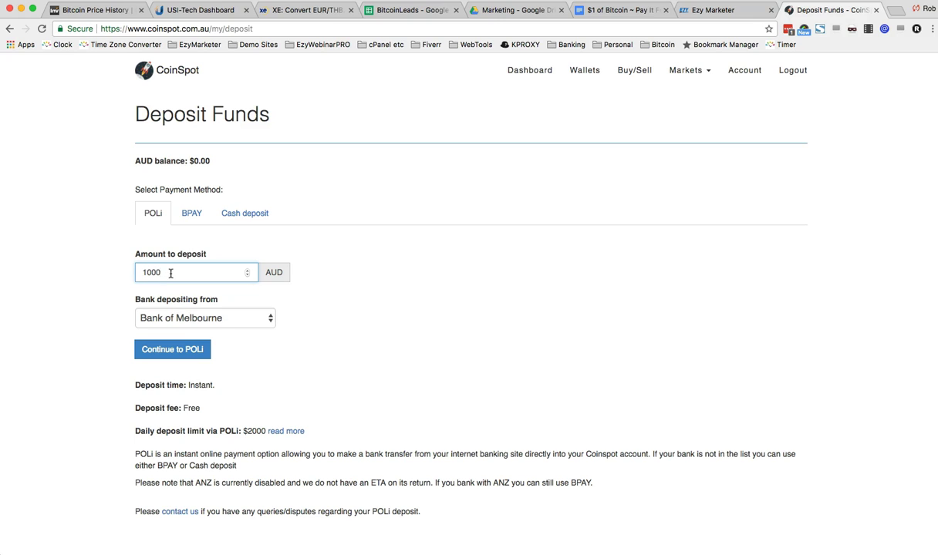
click(216, 317)
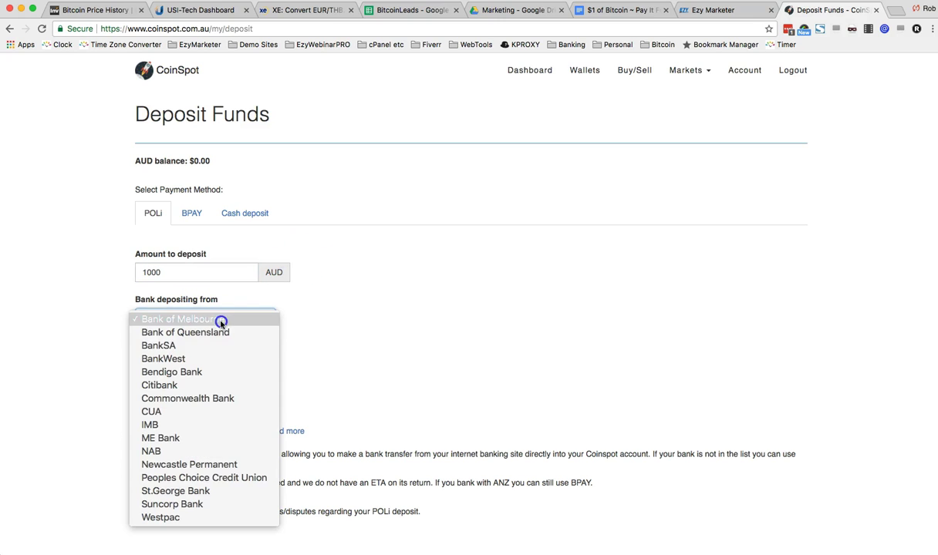
click(196, 505)
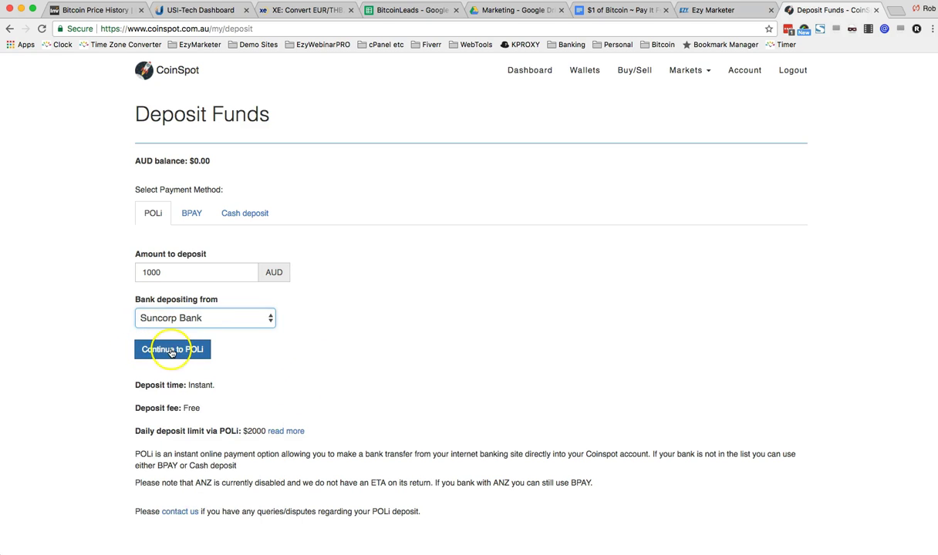
click(169, 350)
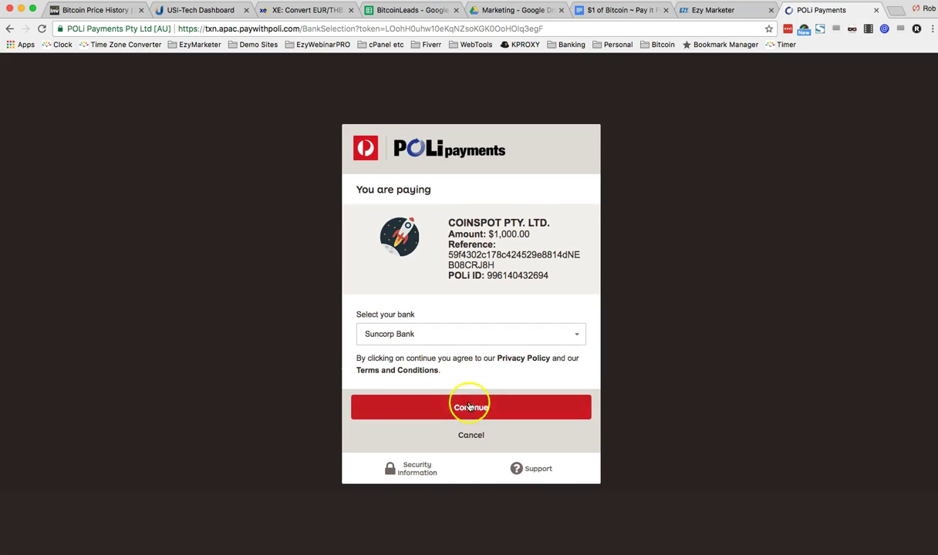
Step: Keep Suncorp Bank as the paying bank and continue to the bank login
click(568, 336)
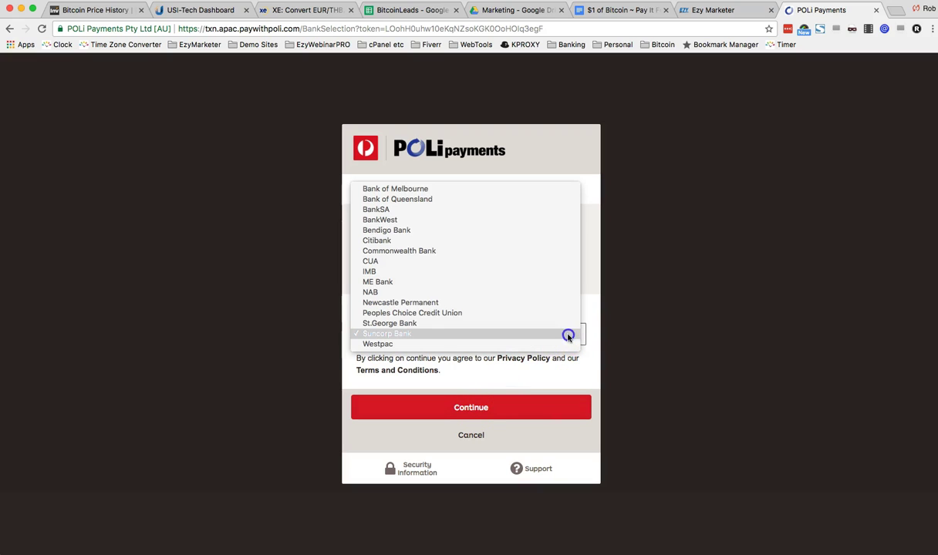
click(566, 334)
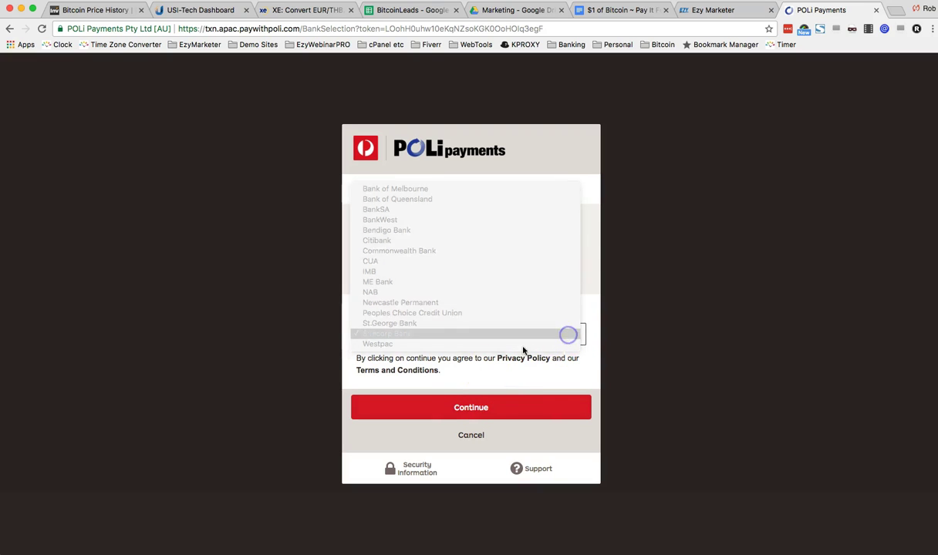
click(476, 408)
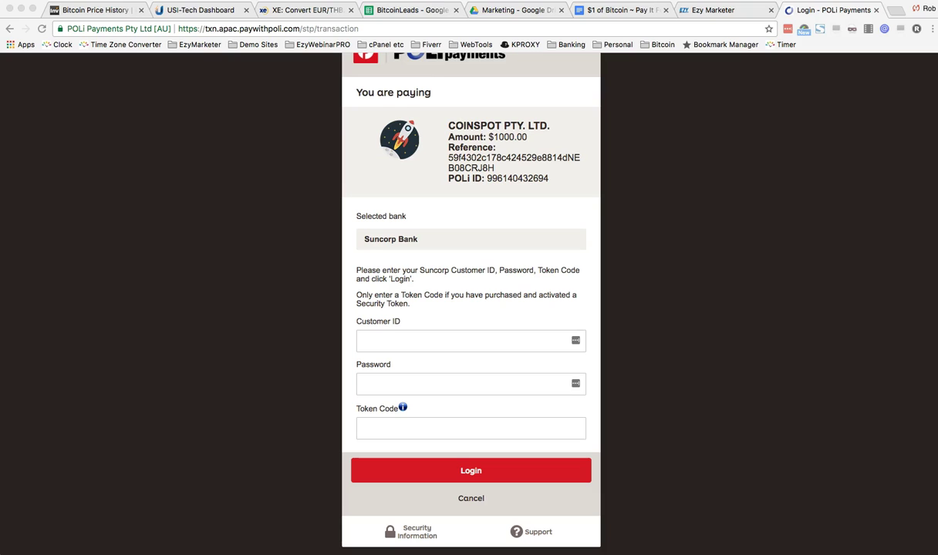
Step: Log in to Suncorp with the customer ID, account password and token code
click(381, 341)
click(425, 381)
key(super+v)
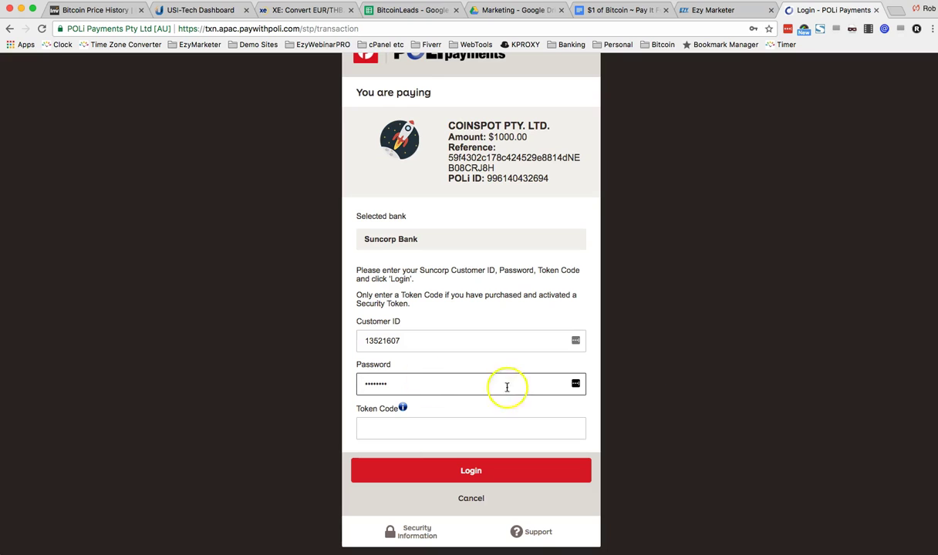
click(496, 429)
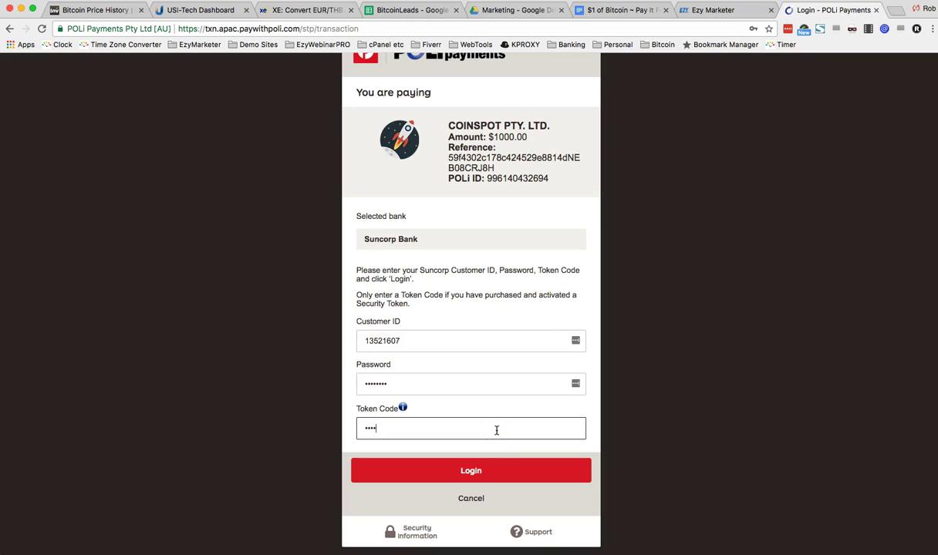
click(502, 468)
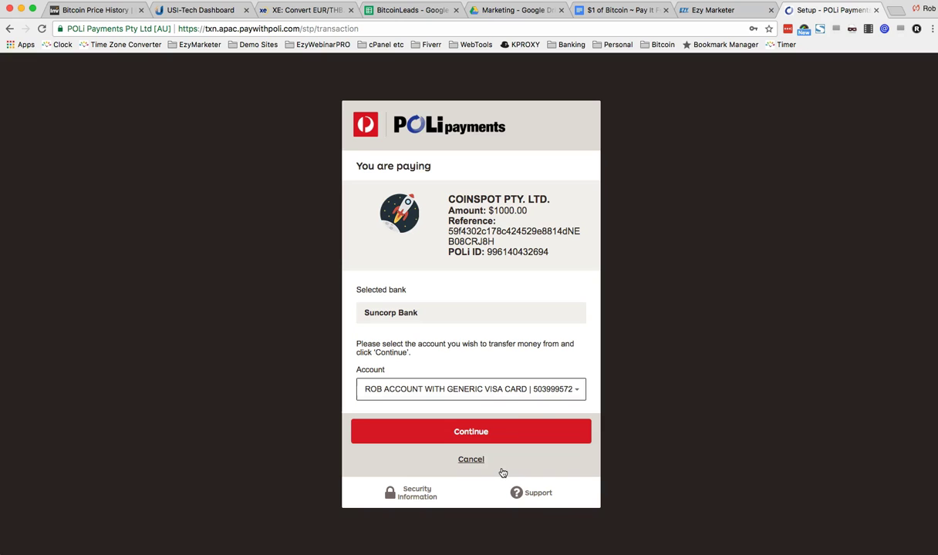
Step: Pay the $1,000 from the main Suncorp account and confirm the transfer to CoinSpot
click(533, 395)
click(531, 390)
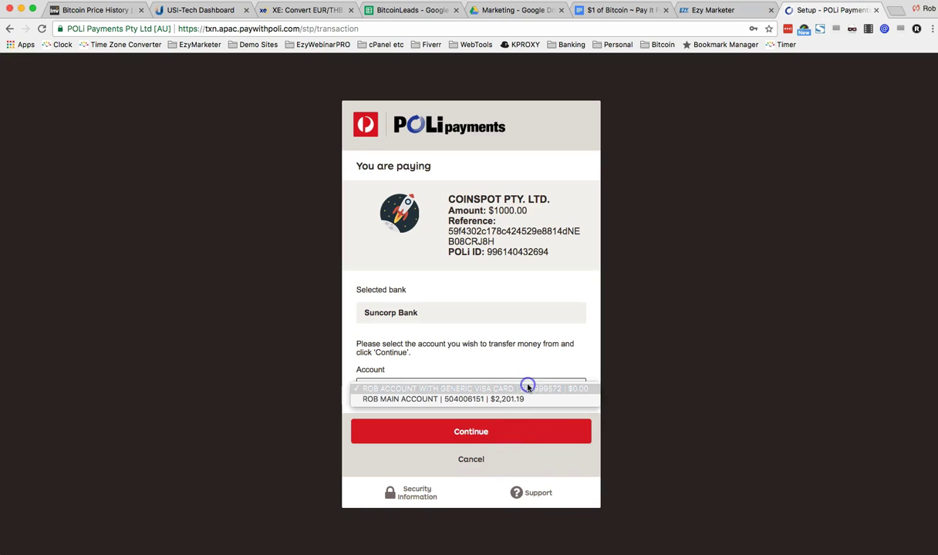
click(517, 399)
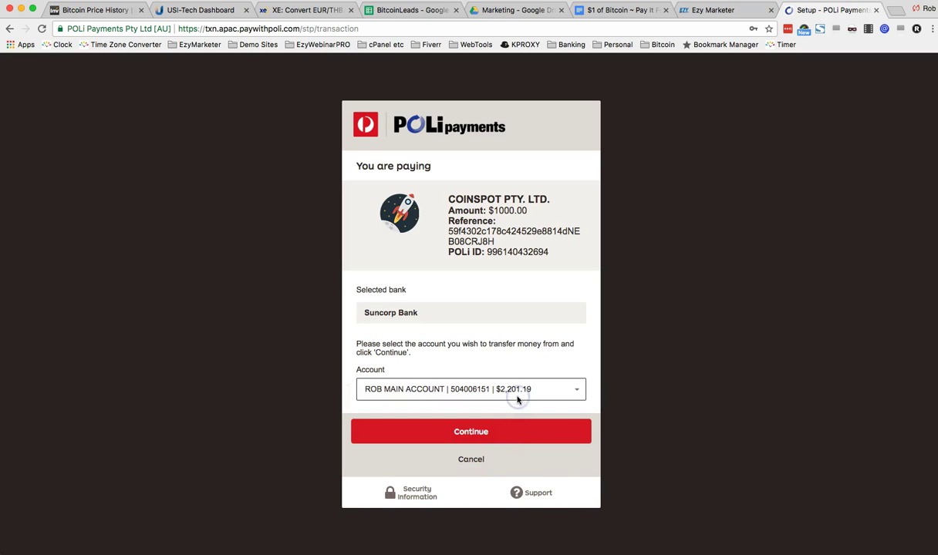
click(460, 435)
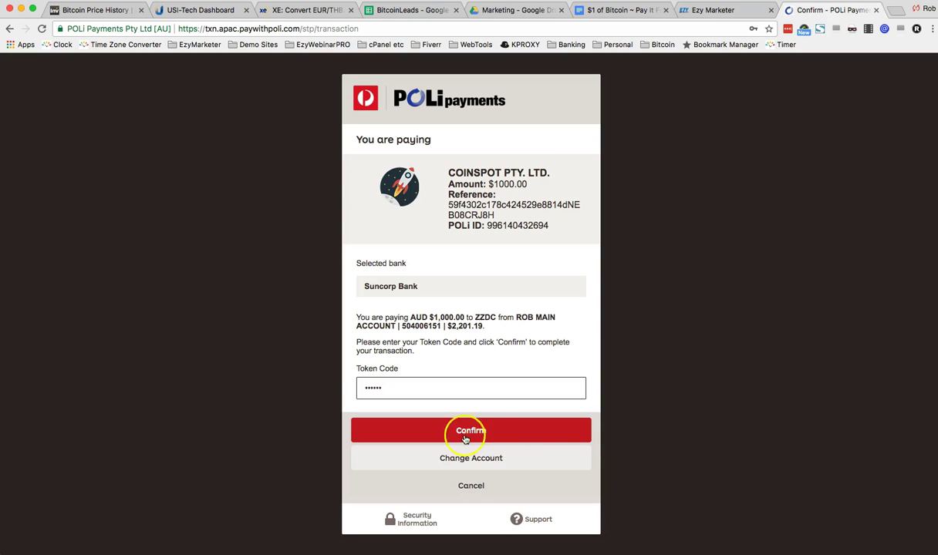
click(466, 437)
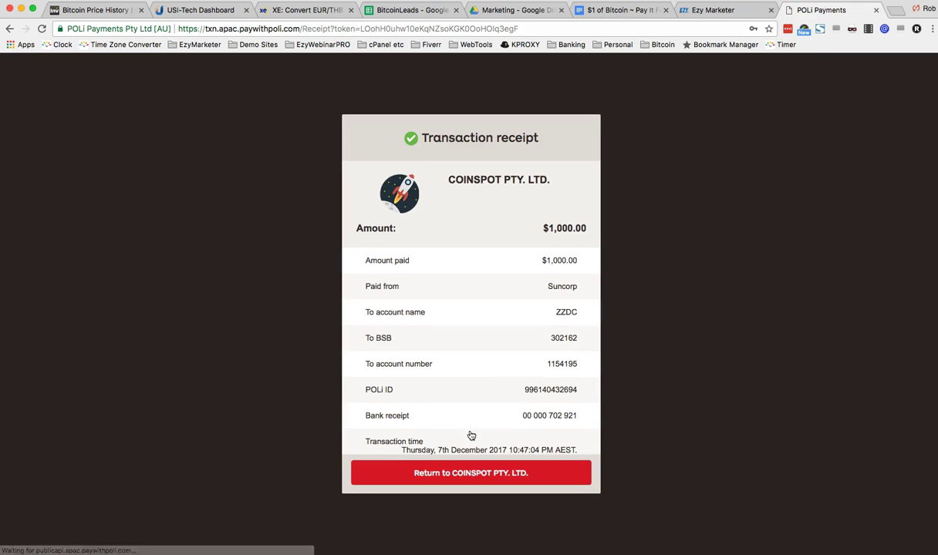
Step: Capture the whole POLi transaction receipt with Lightshot
click(491, 395)
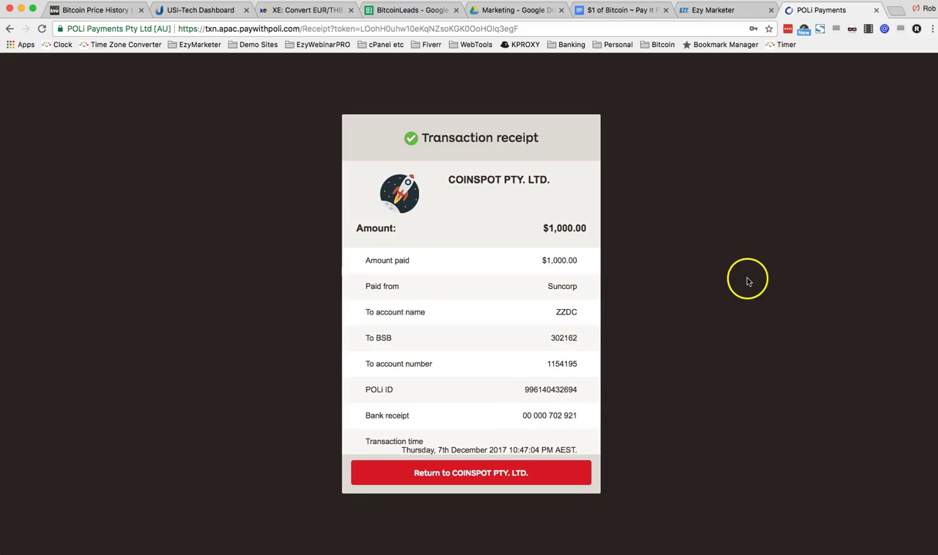
click(639, 1)
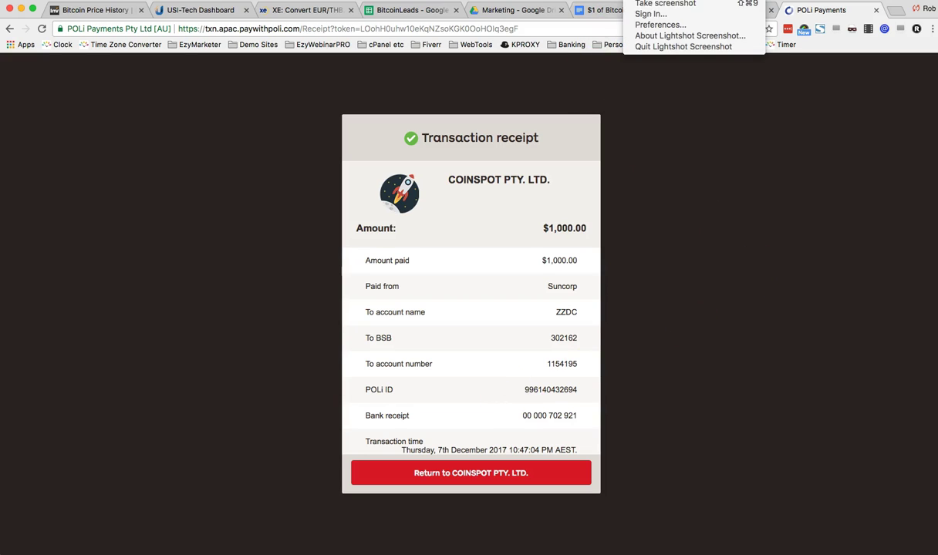
click(638, 3)
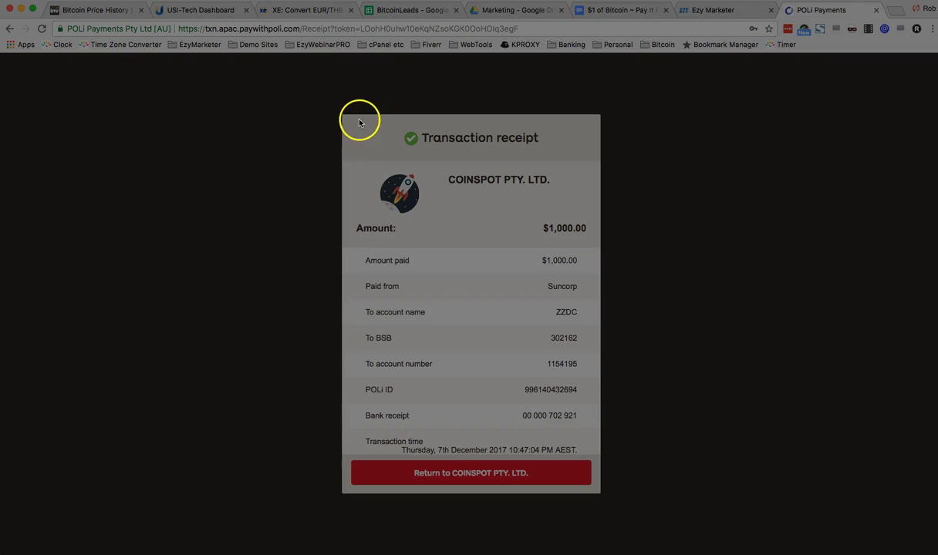
drag(336, 107, 339, 152)
drag(328, 201, 607, 500)
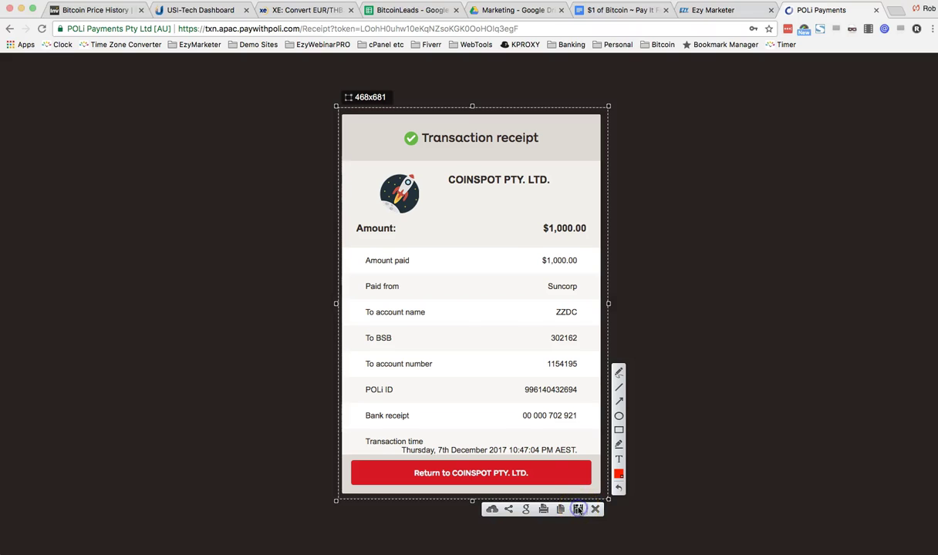
Step: Save the receipt screenshot to Downloads and return to CoinSpot
click(577, 509)
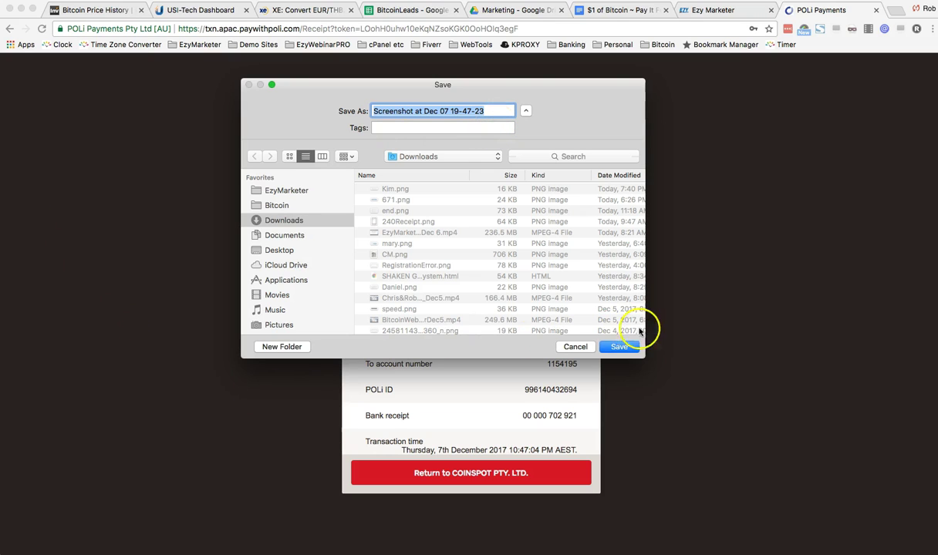
click(619, 347)
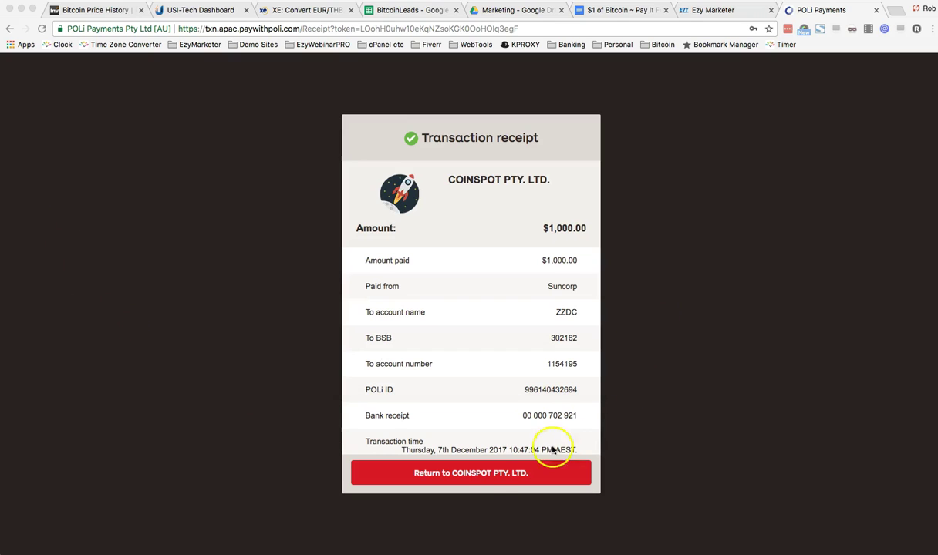
click(479, 480)
click(480, 477)
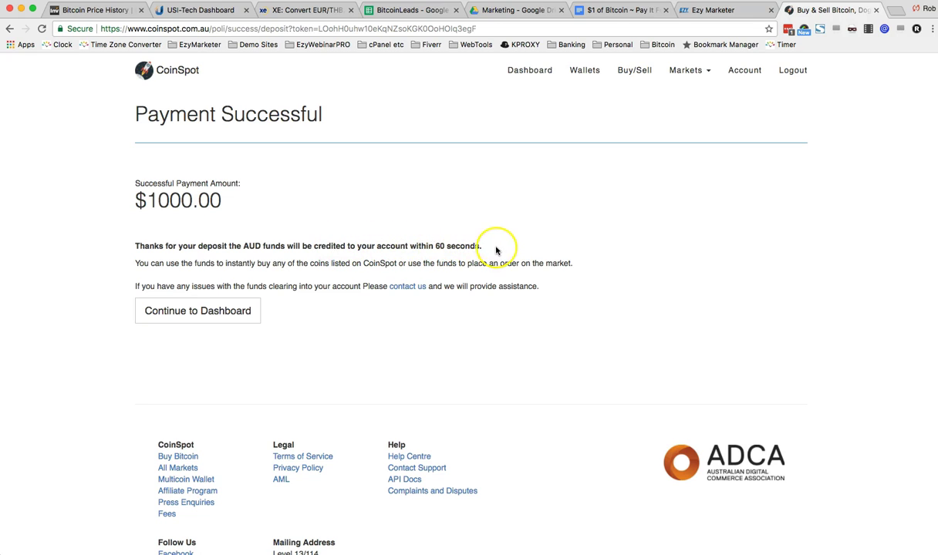
Step: Go back to the CoinSpot dashboard from the Payment Successful page
click(190, 312)
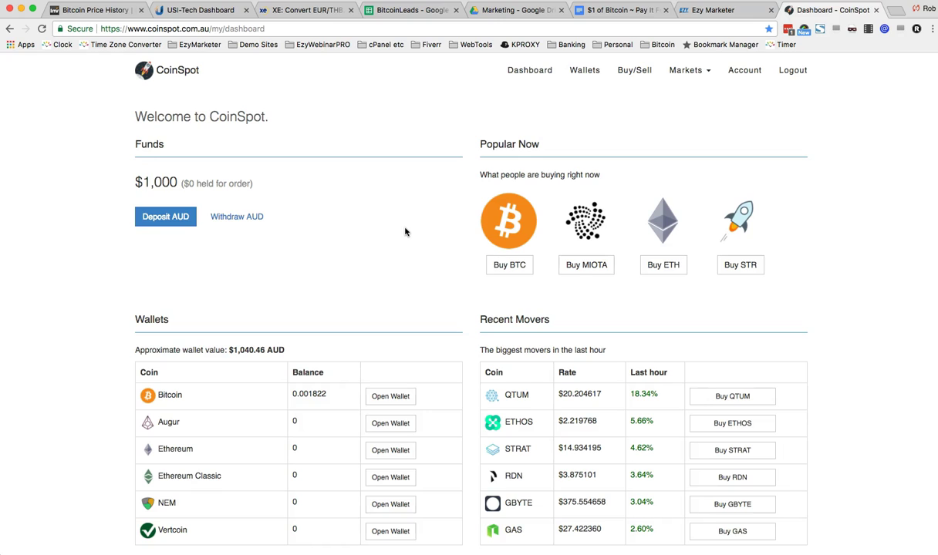
Step: Buy $1000 AUD of Bitcoin (0.04415317 BTC) and confirm the order
click(508, 266)
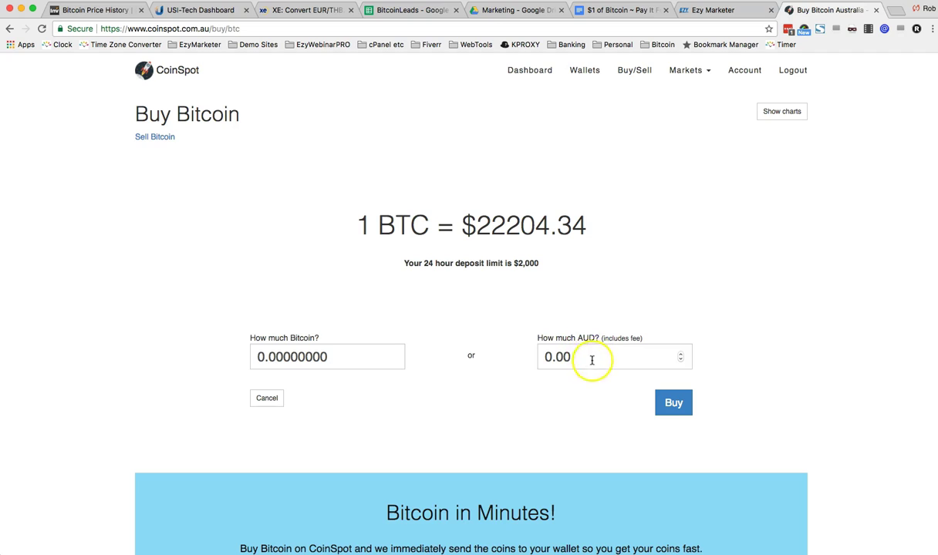
click(559, 357)
drag(572, 356, 532, 358)
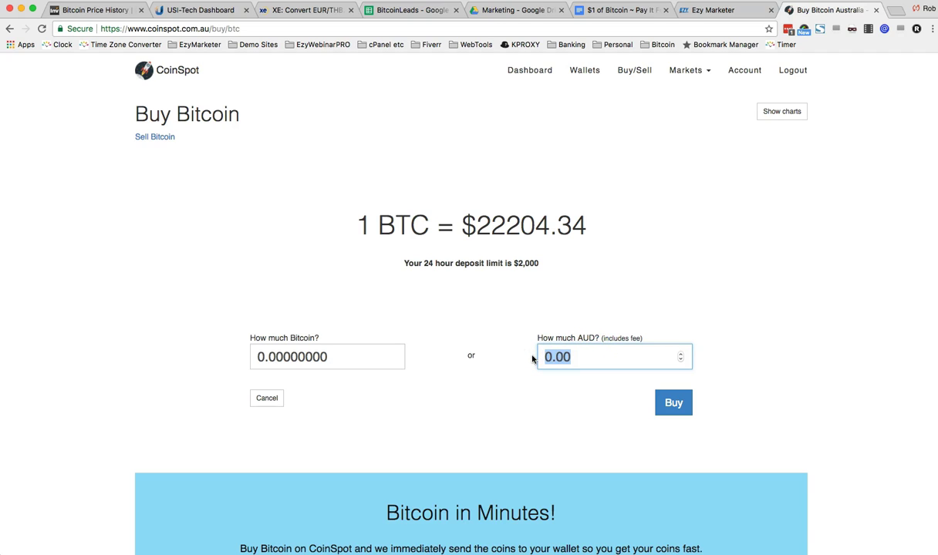
text(1000)
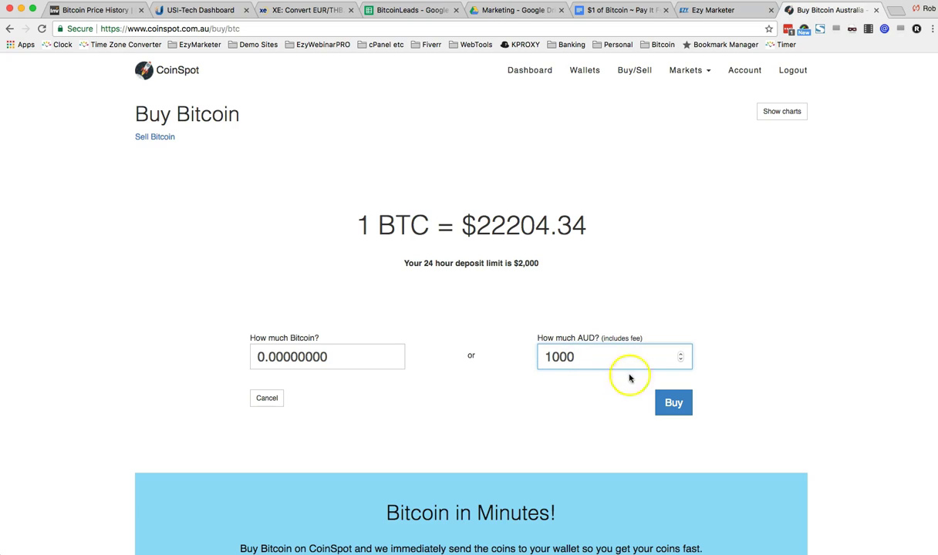
click(674, 405)
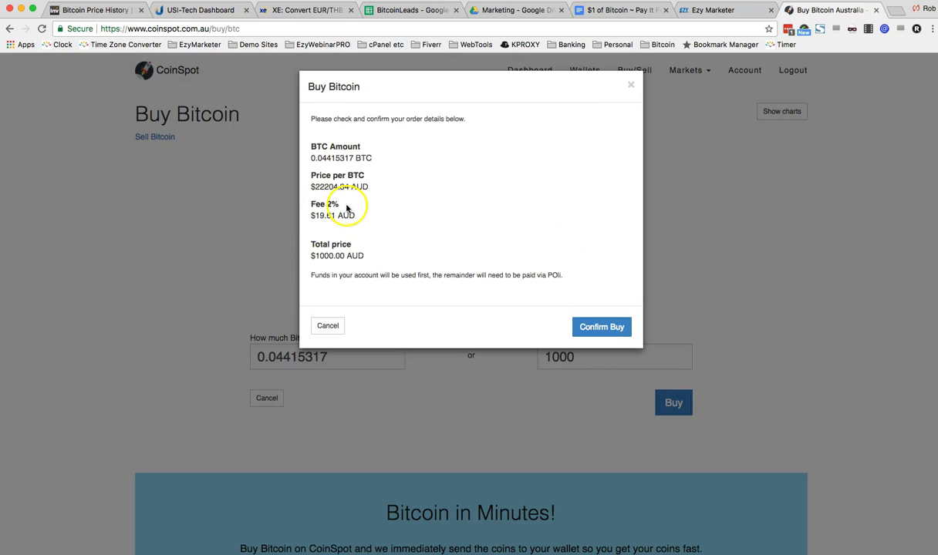
click(596, 328)
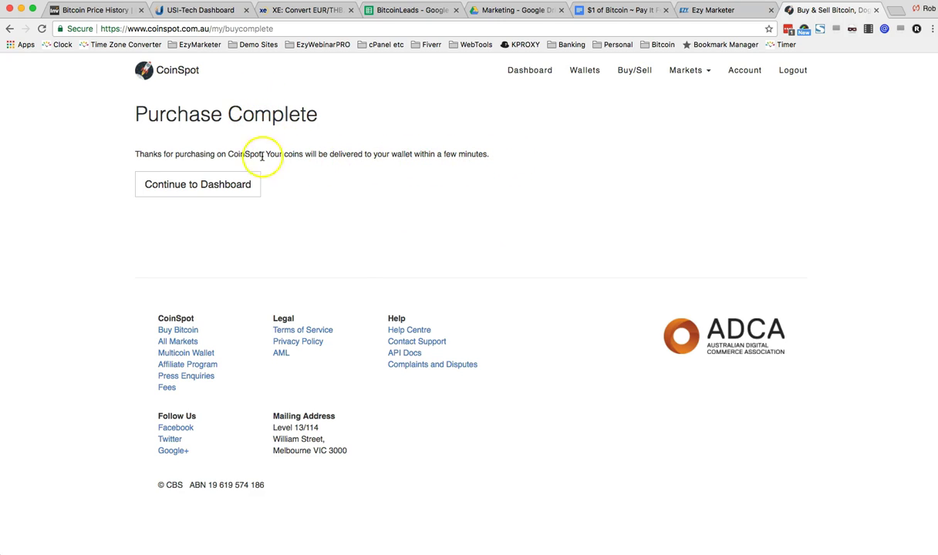
Step: Review the dashboard wallets, open the Bitcoin wallet and dismiss the photo storage alert
click(182, 185)
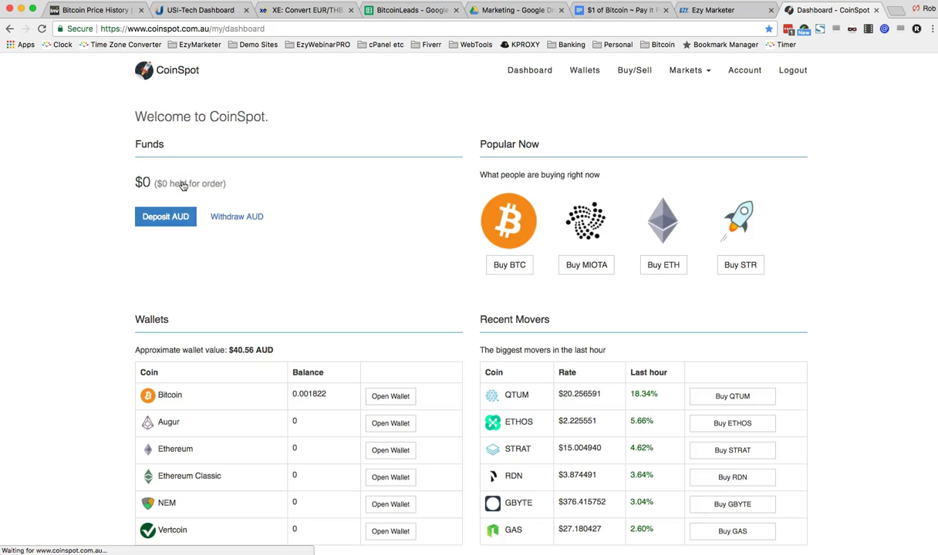
scroll(354, 224, down, 5)
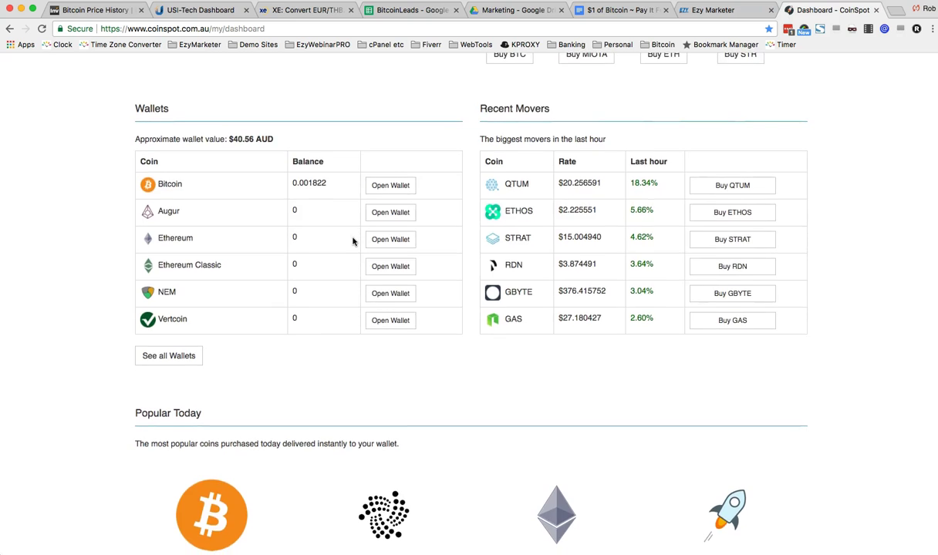
scroll(353, 242, up, 4)
click(385, 330)
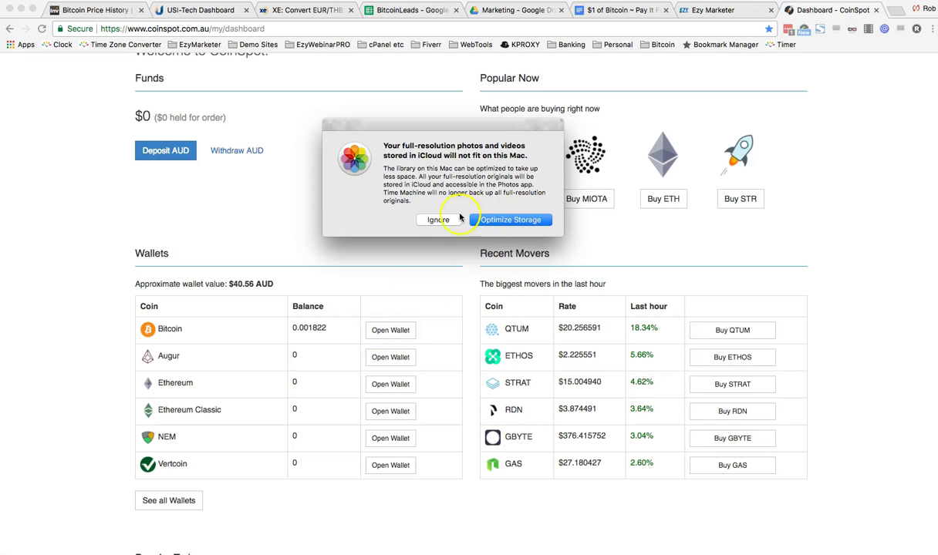
click(437, 220)
Step: Open the Bitcoin wallet and select the latest purchase amount 0.04415317 BTC
click(391, 332)
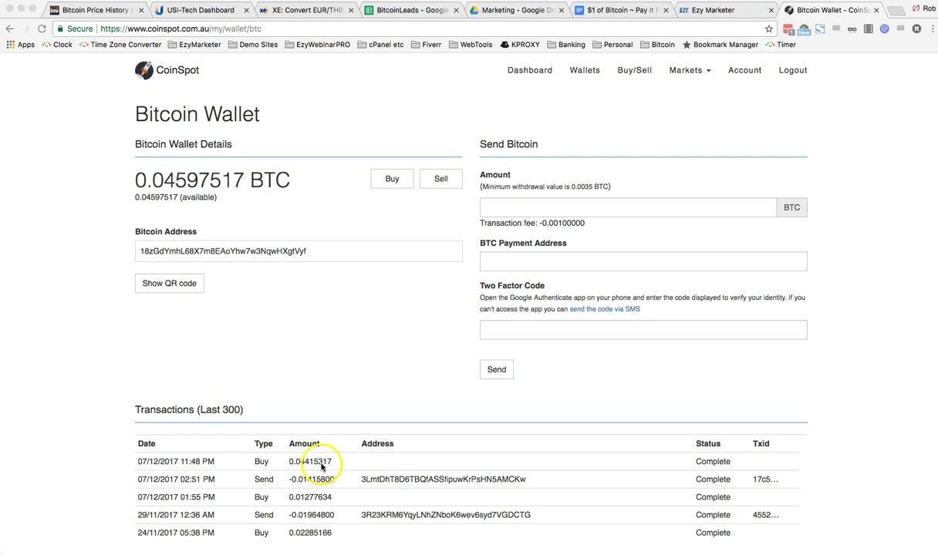
click(332, 461)
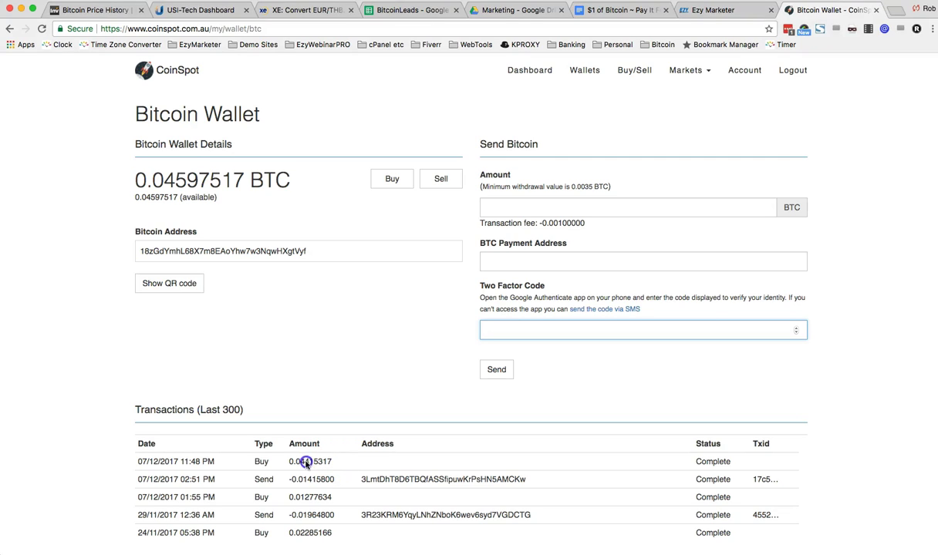
drag(290, 461, 328, 460)
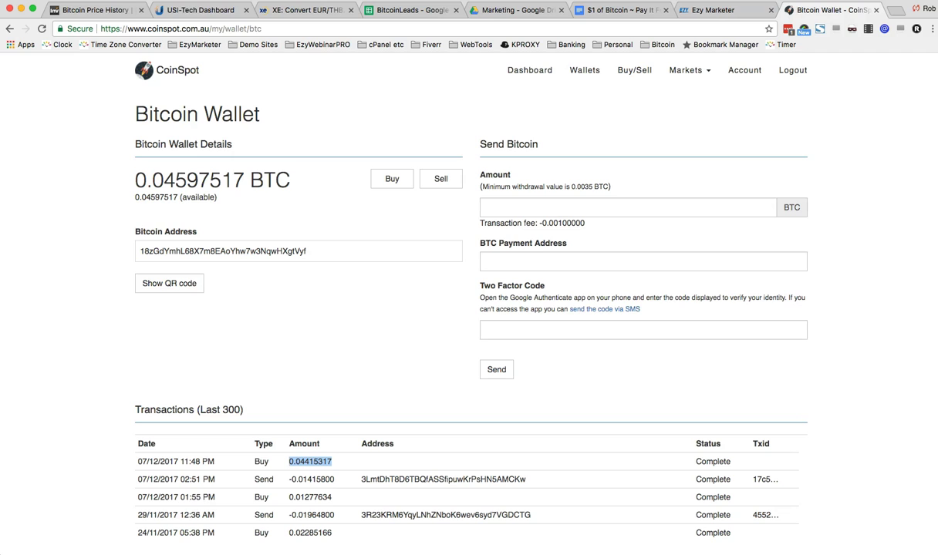
Step: Convert 0.04415317 from XBT Bitcoin to EUR Euro in XE, giving 560.6525 EUR
click(290, 10)
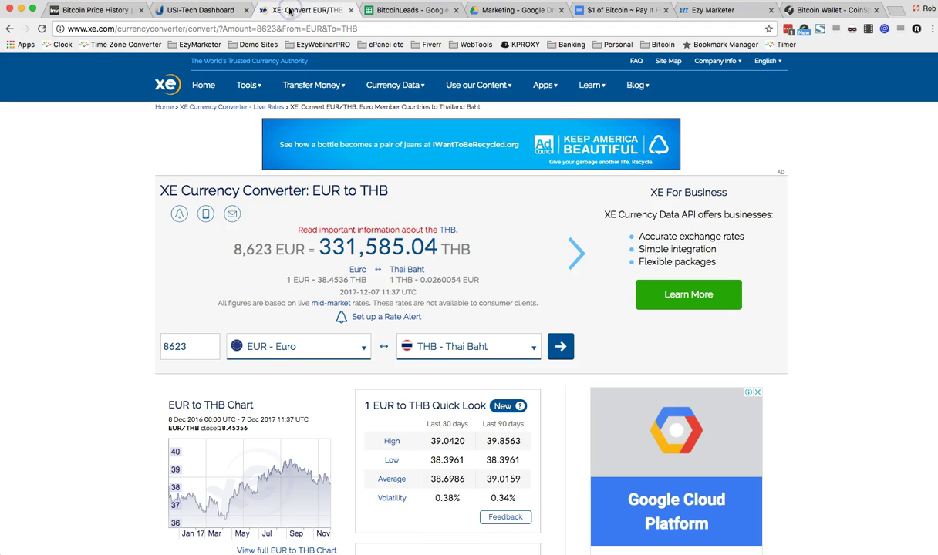
drag(194, 345, 138, 343)
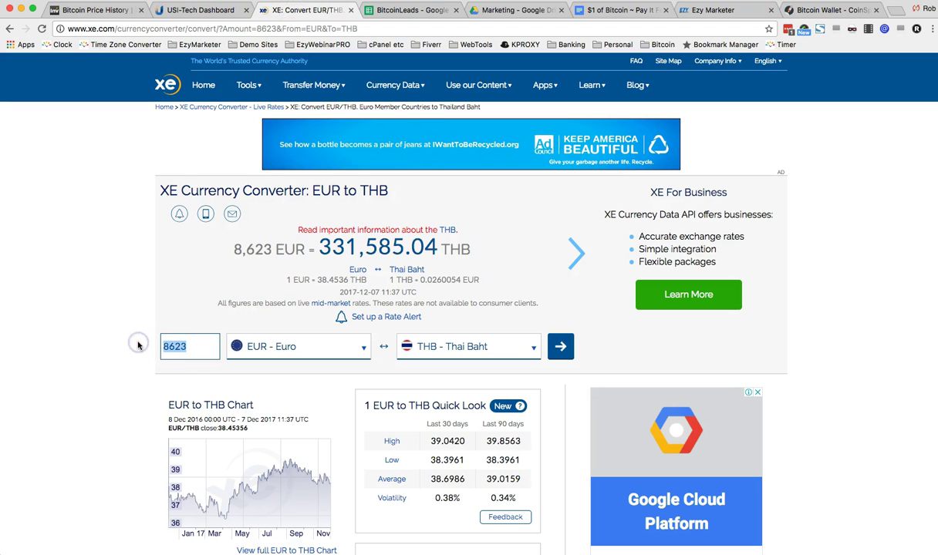
text(0.04415317)
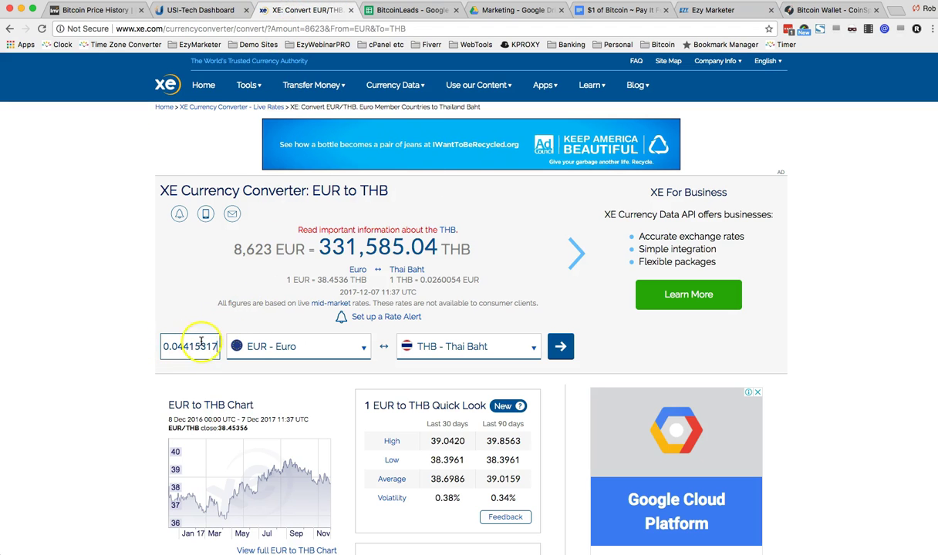
click(363, 348)
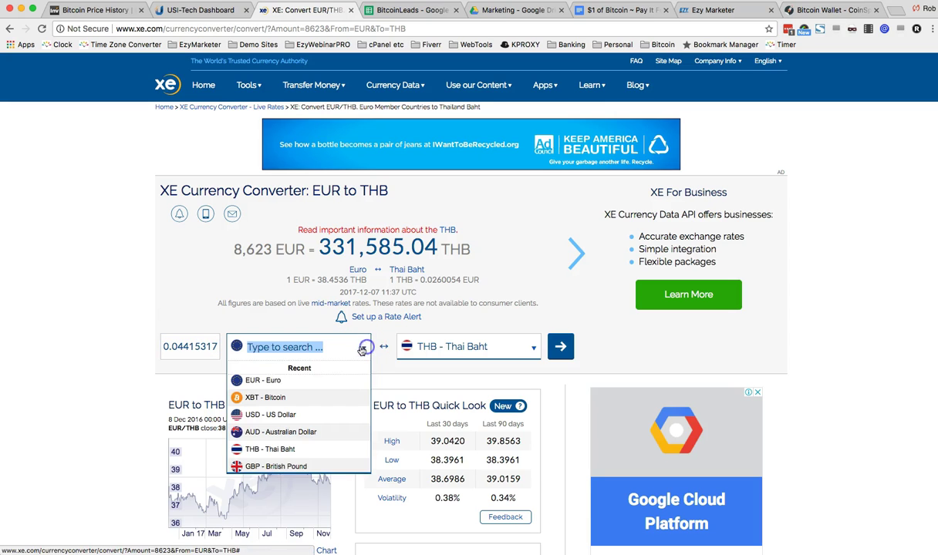
click(337, 398)
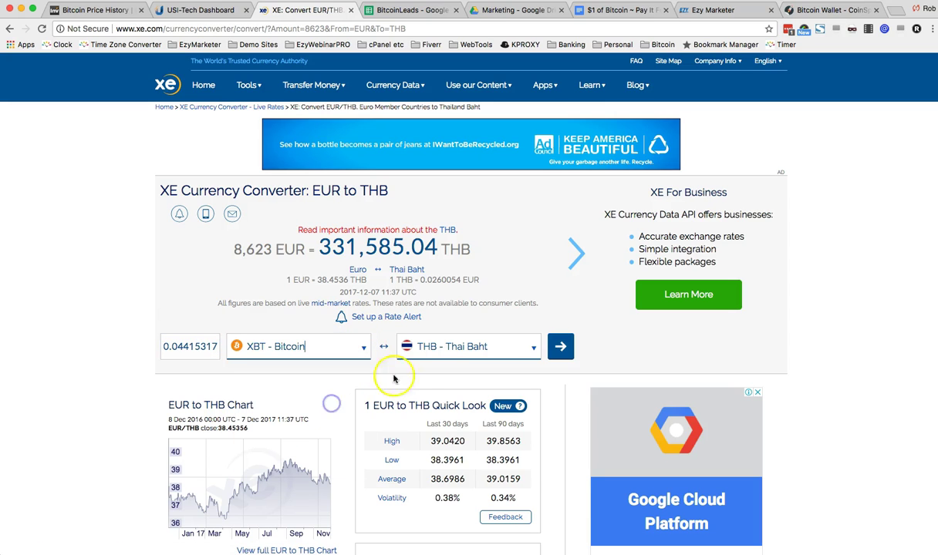
click(448, 349)
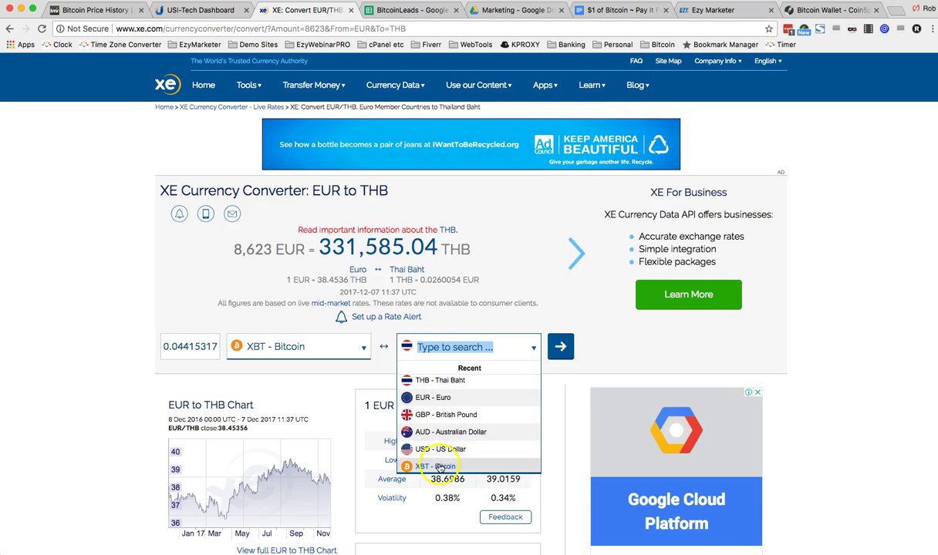
click(426, 397)
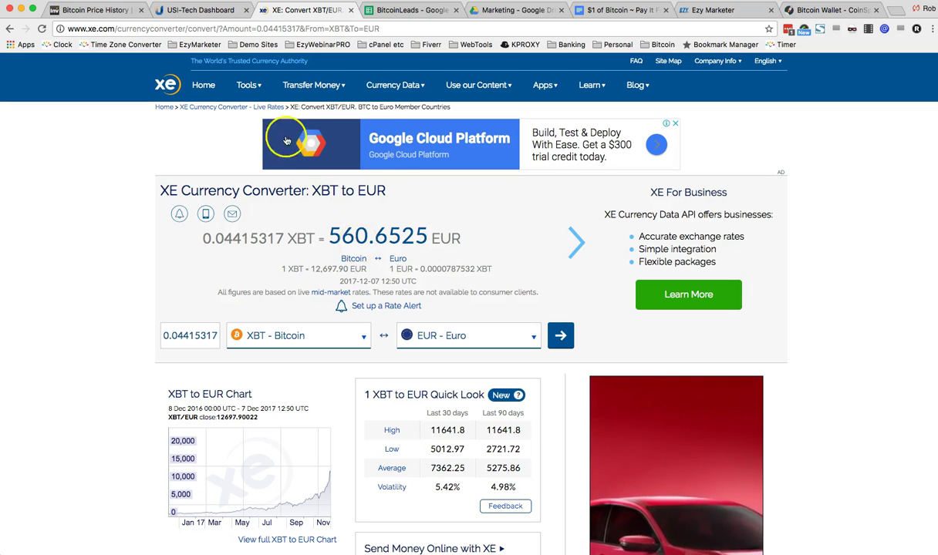
Step: Start a USI Tech BTC package purchase paid from the BTC wallet
click(206, 12)
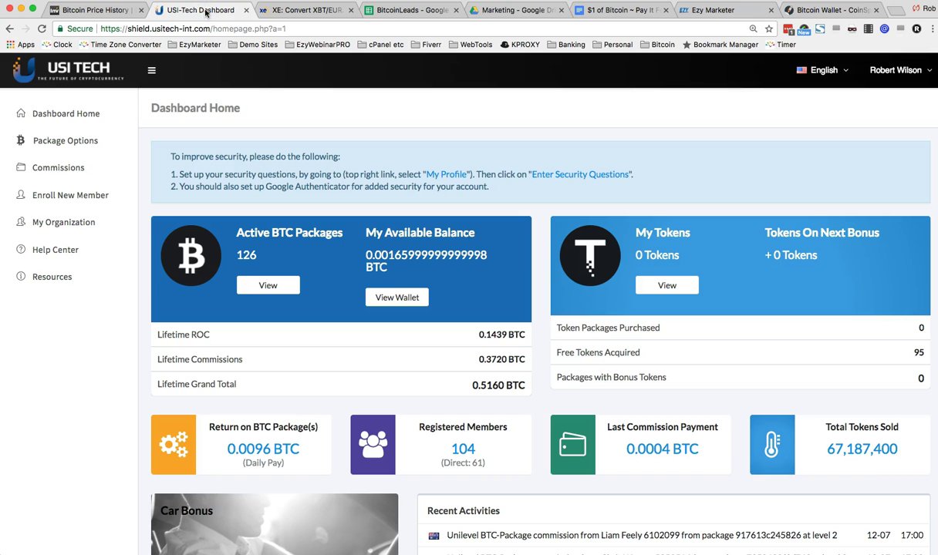
click(65, 143)
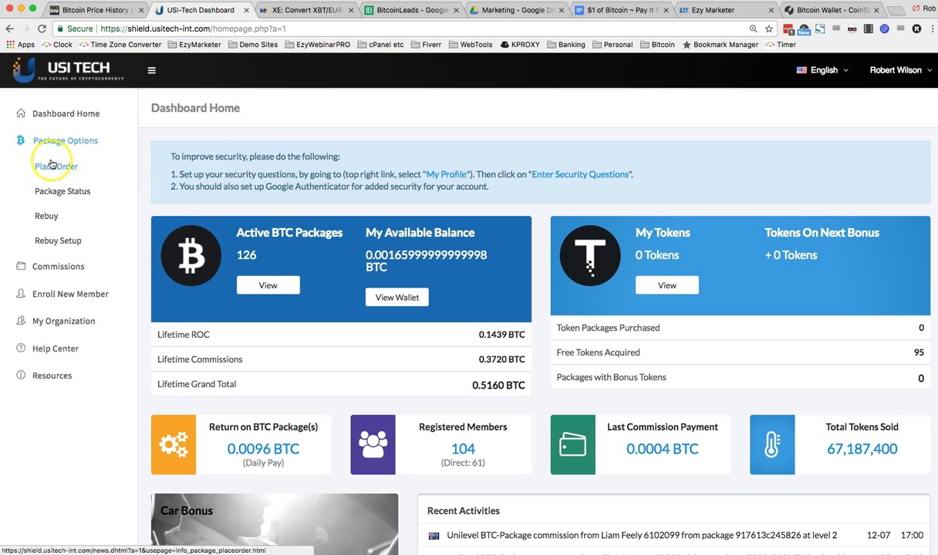
click(63, 168)
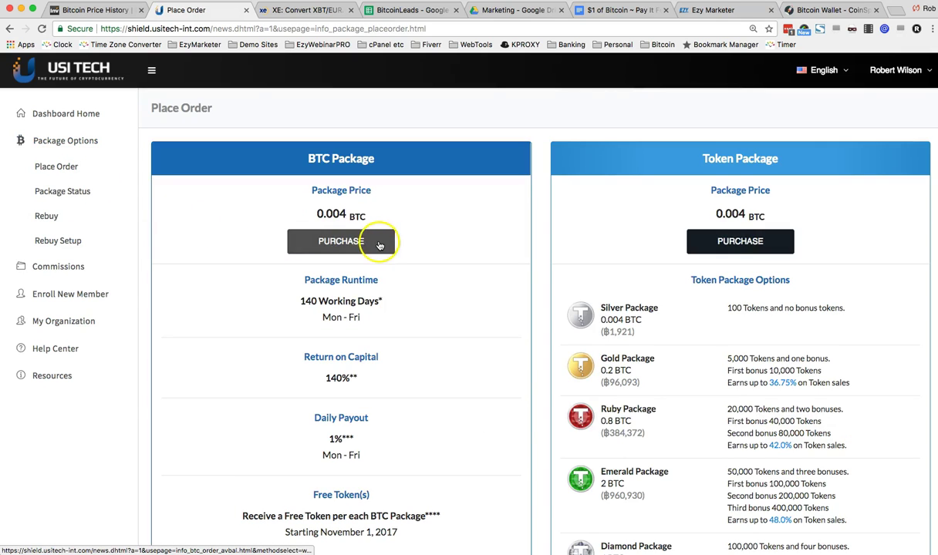
click(334, 242)
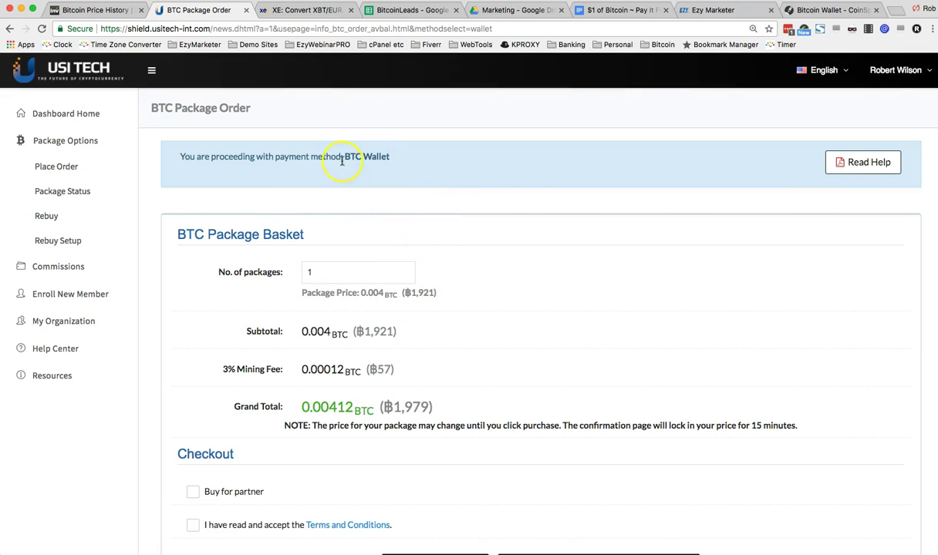
Step: Set the order to 10 packages (0.0412 BTC total) and recheck the euro conversion
click(343, 274)
text(0)
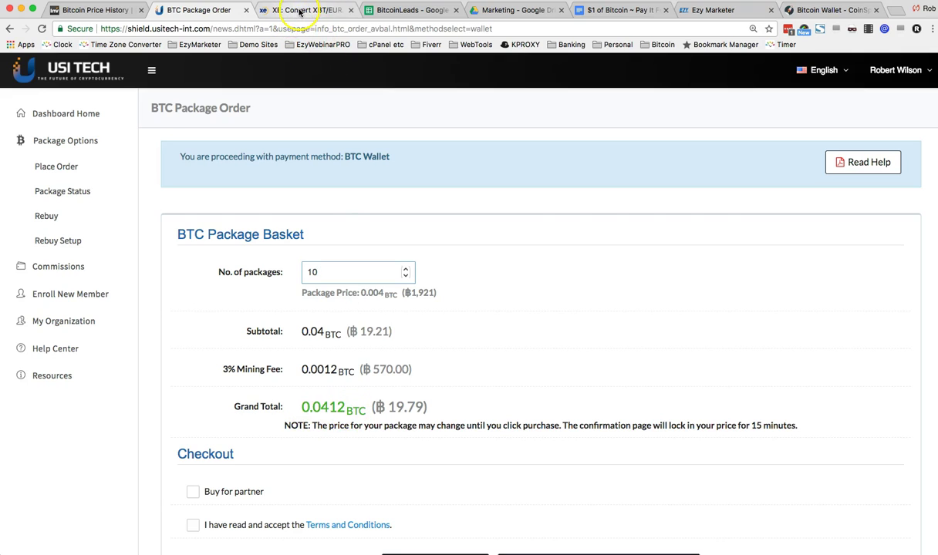
click(299, 10)
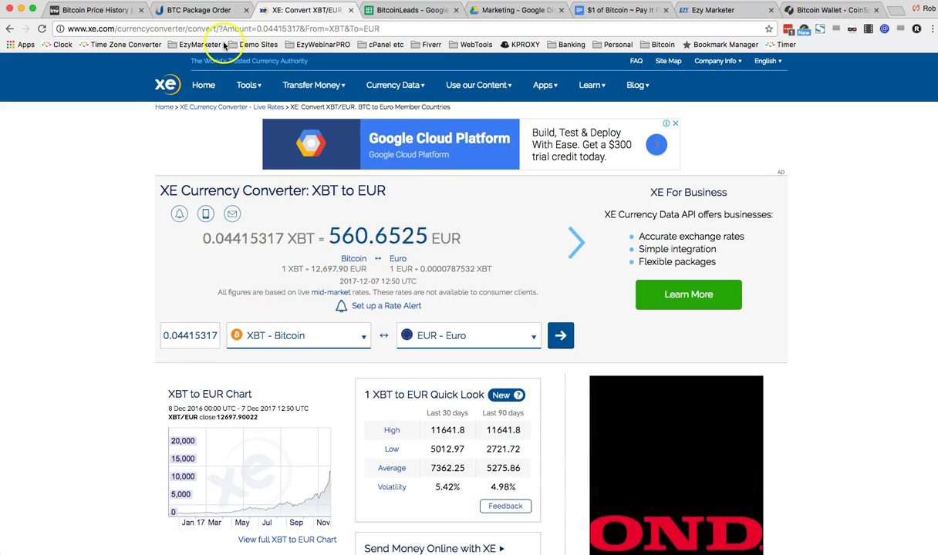
click(204, 10)
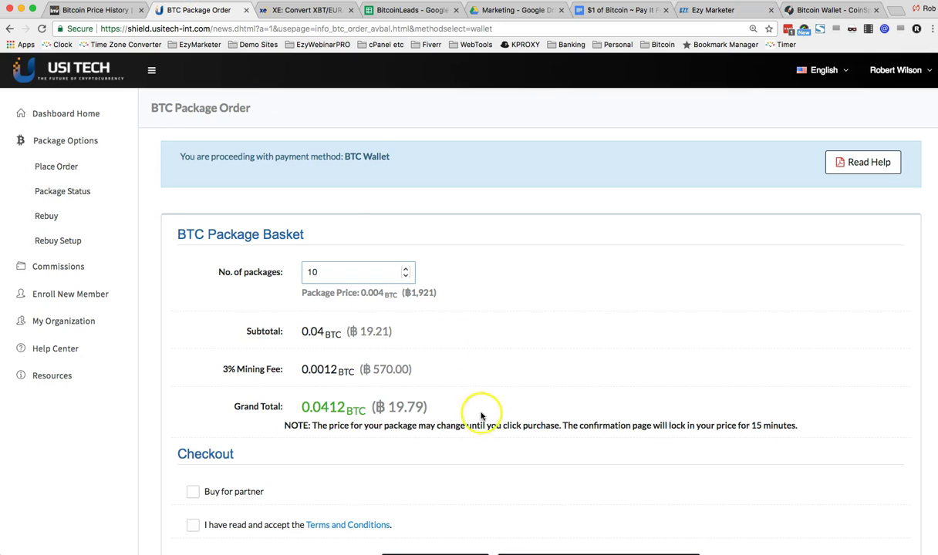
Step: Mark the 10-package BTC order as bought for a partner and accept the Terms and Conditions
scroll(480, 415, down, 2)
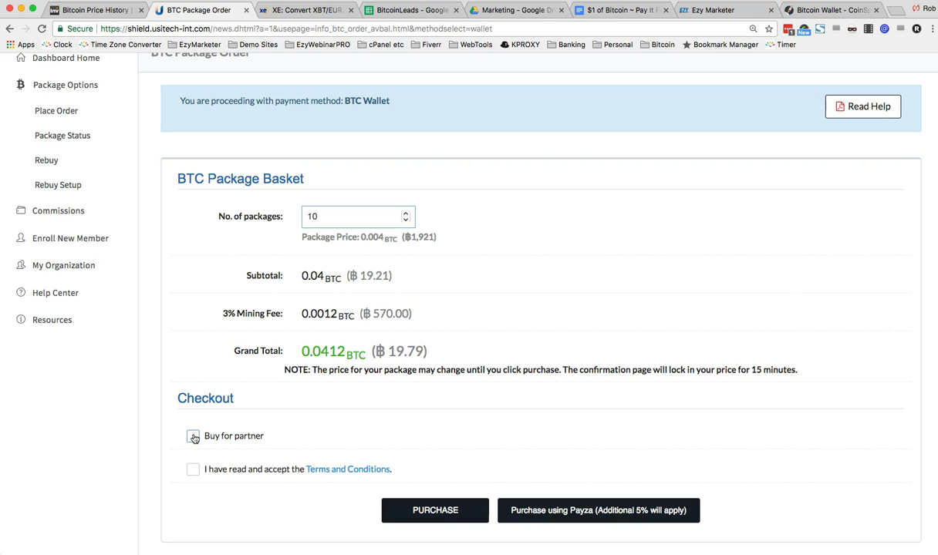
click(193, 437)
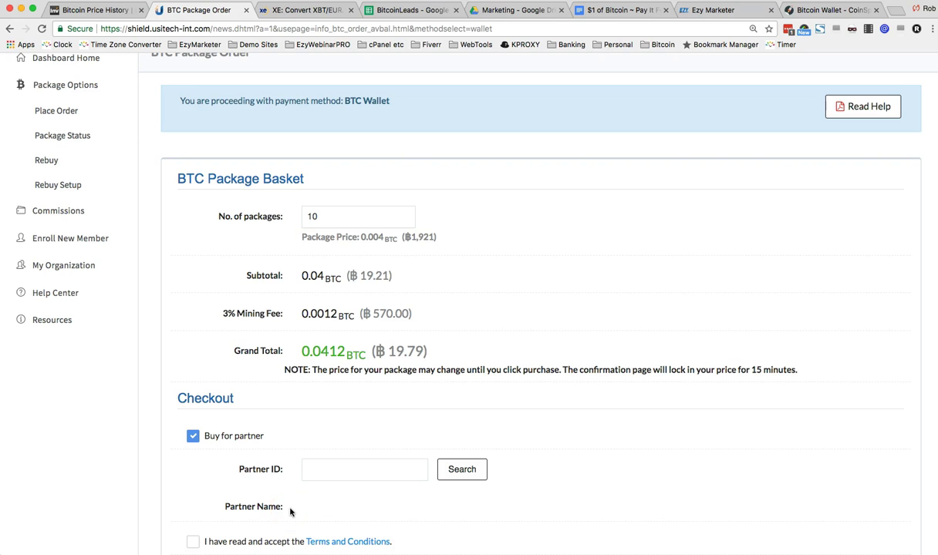
click(192, 542)
scroll(268, 511, down, 1)
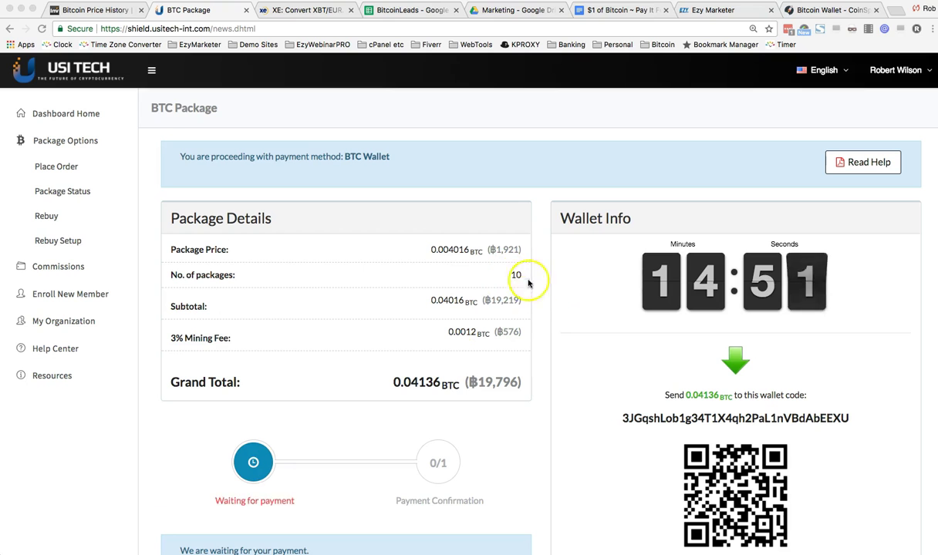
Step: Select the wallet code shown under 'Send 0.04136 BTC to this wallet code' for copying
scroll(575, 294, down, 1)
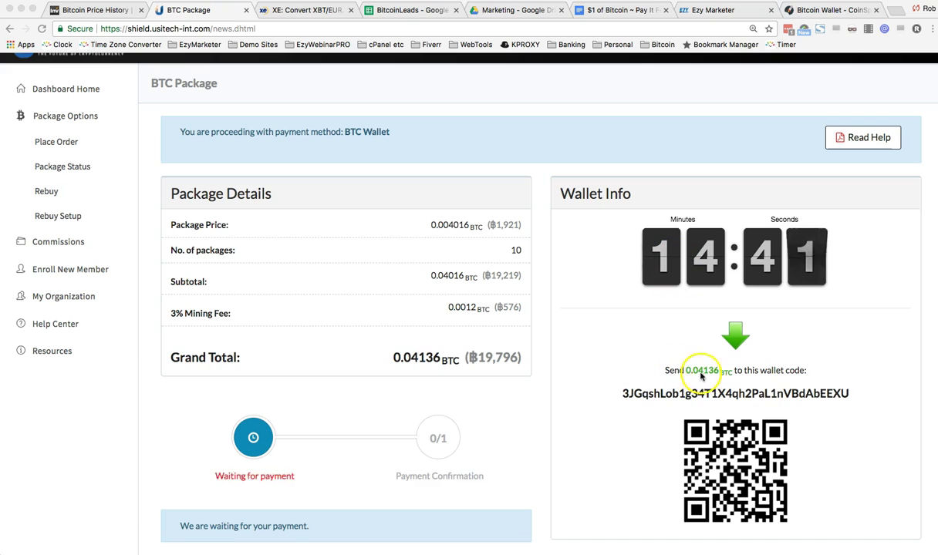
click(635, 395)
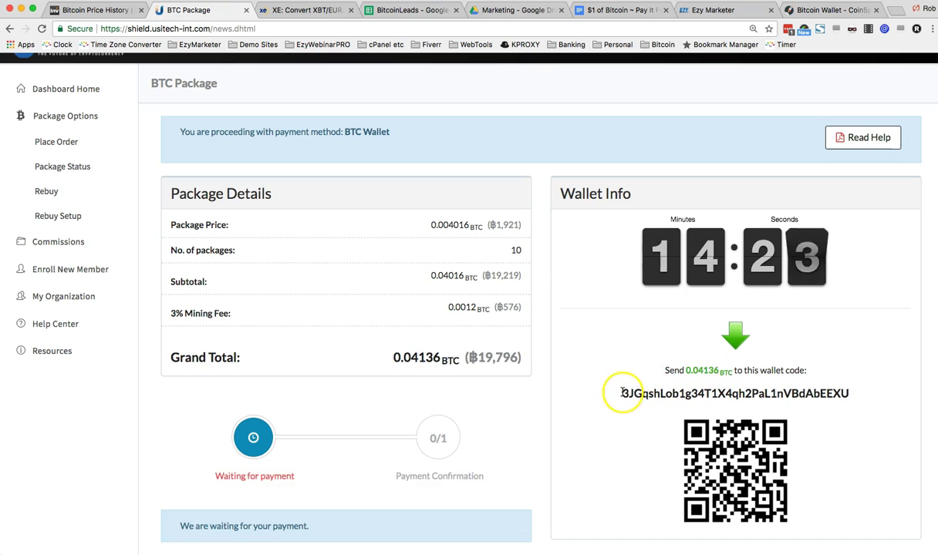
drag(620, 394, 841, 394)
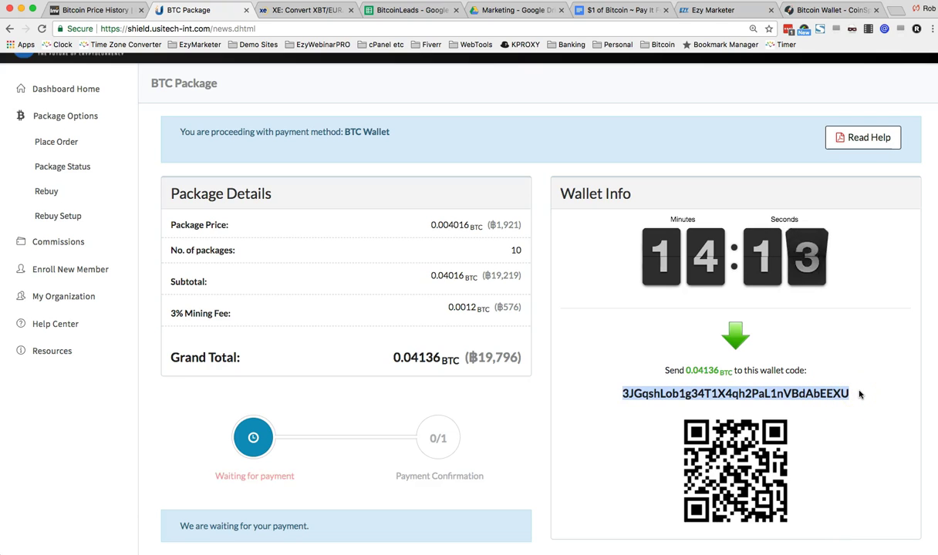
Step: Paste the USI Tech wallet code as the destination address in the CoinSpot Bitcoin send form
click(822, 10)
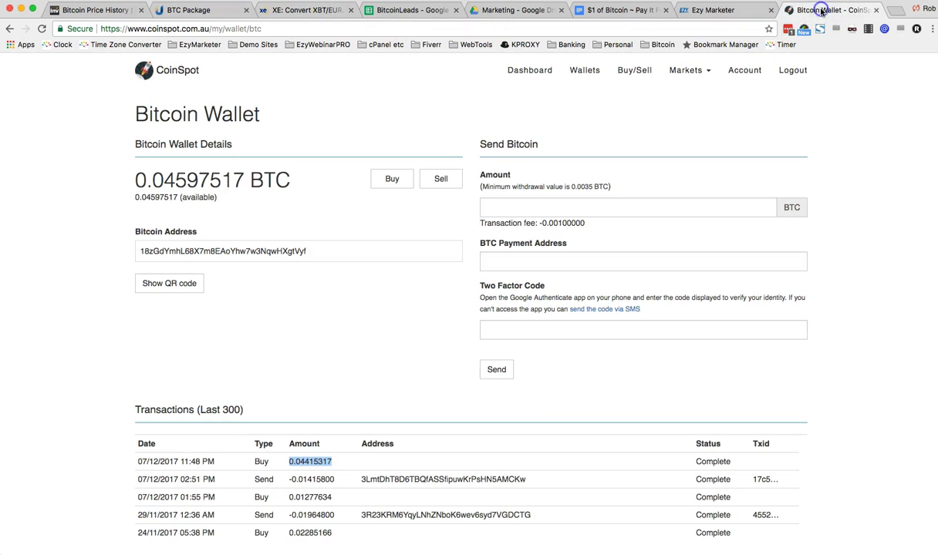
click(502, 260)
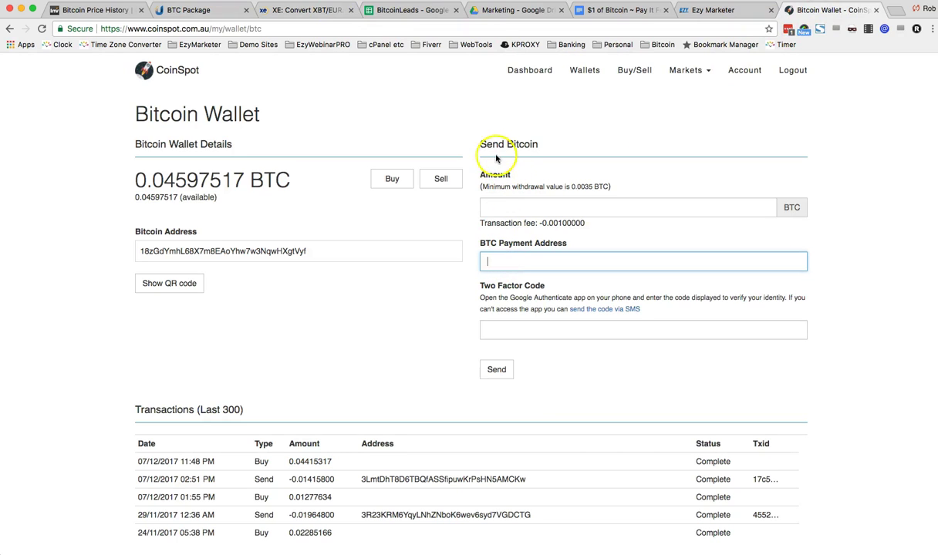
click(513, 265)
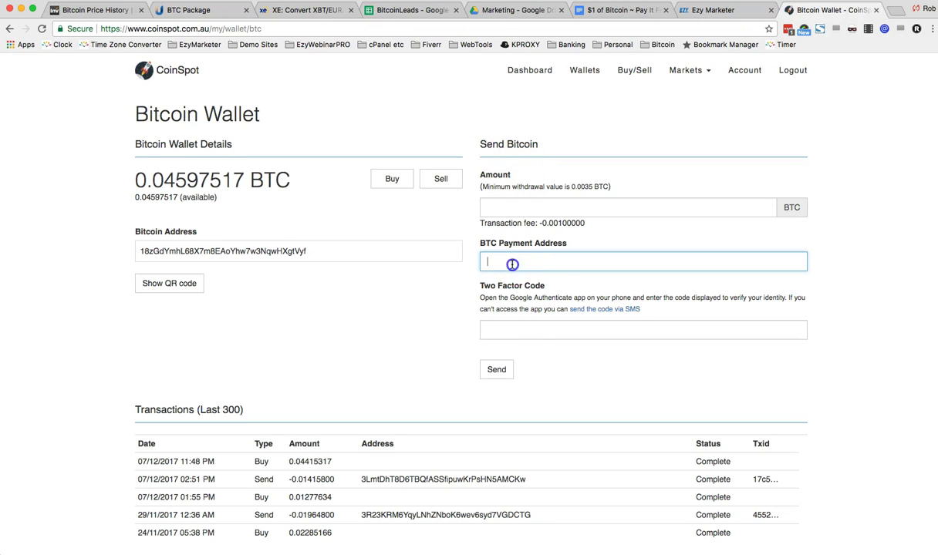
text(3JGqsbLob1g34T1X4qh2PaL1nVBdAbEEXU)
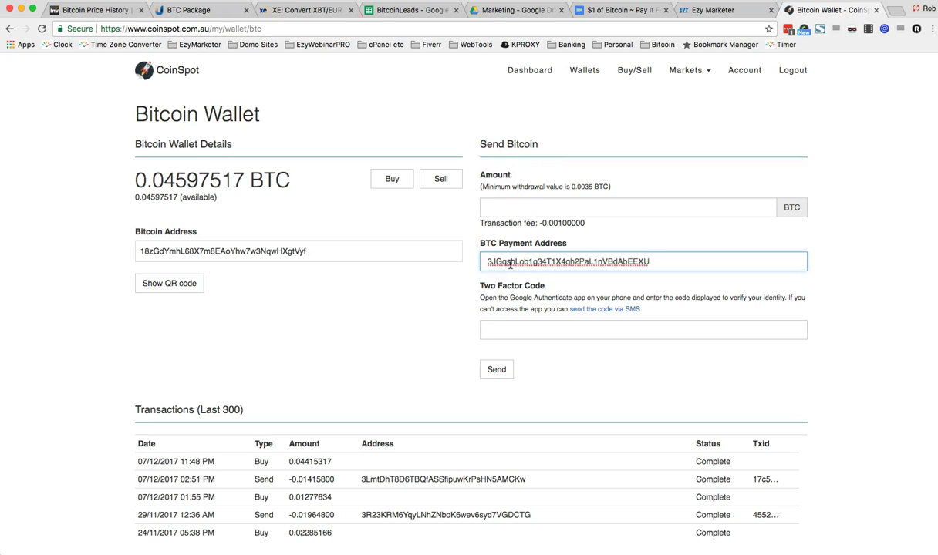
double_click(487, 262)
click(487, 262)
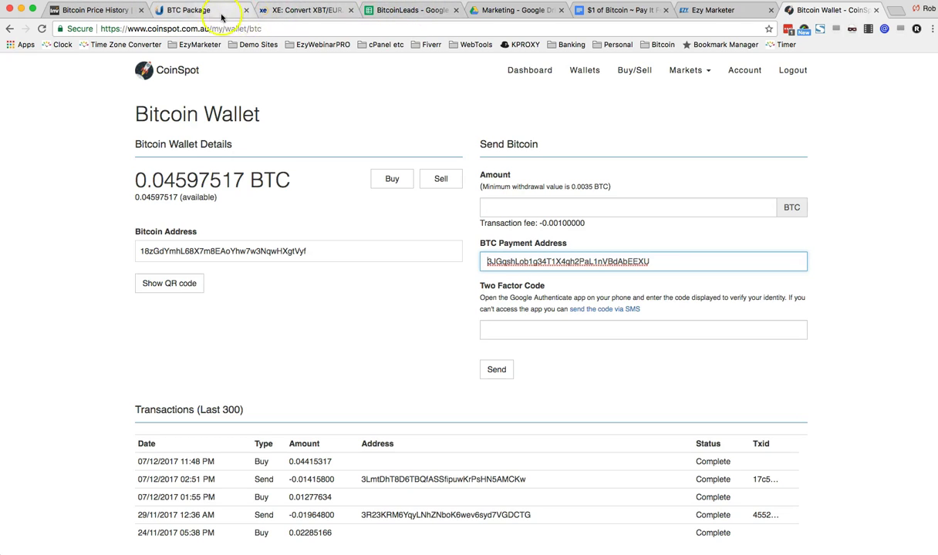
Step: Copy the 0.04136 BTC amount from the USI Tech payment page into CoinSpot's send amount
click(202, 11)
drag(686, 371, 717, 372)
key(super+c)
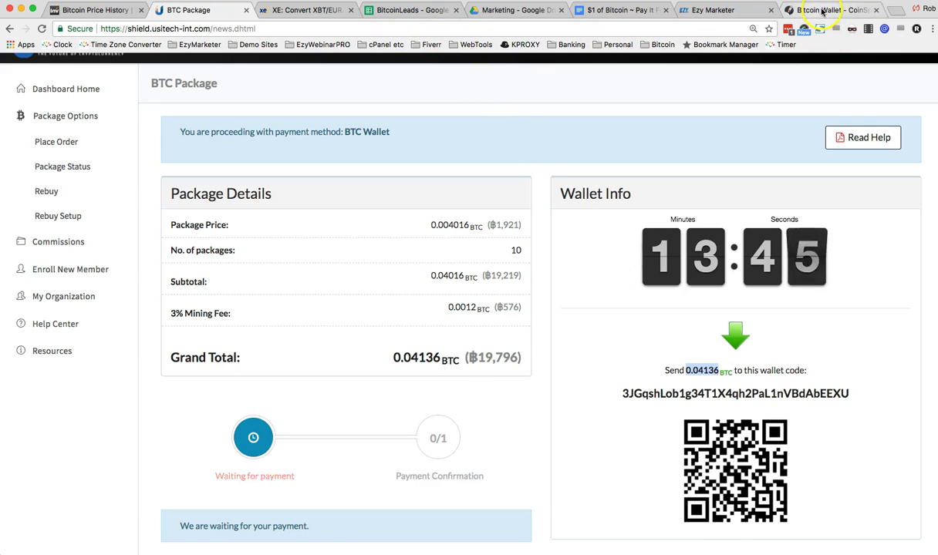
click(783, 9)
click(562, 207)
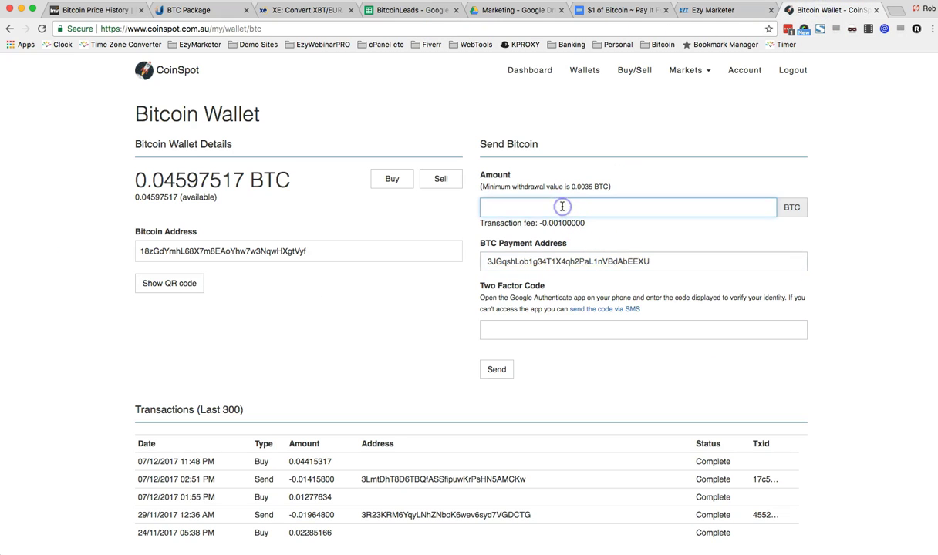
key(super+v)
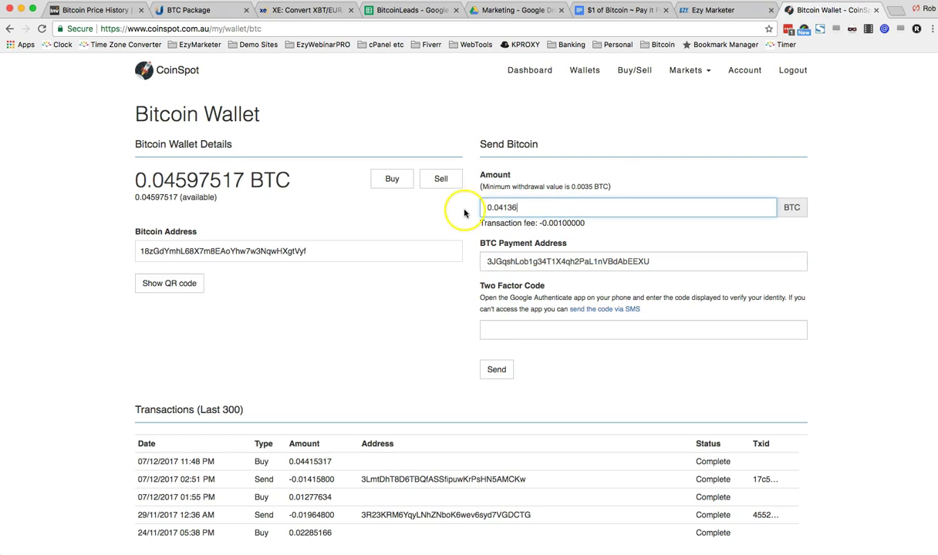
click(488, 207)
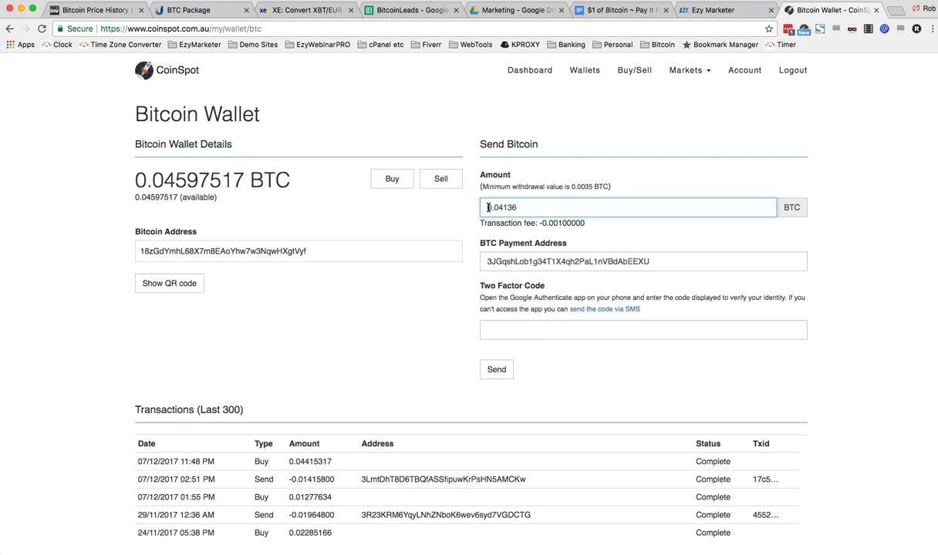
Step: Get the two-factor code by SMS, enter it, and send the 0.04136 BTC
click(535, 328)
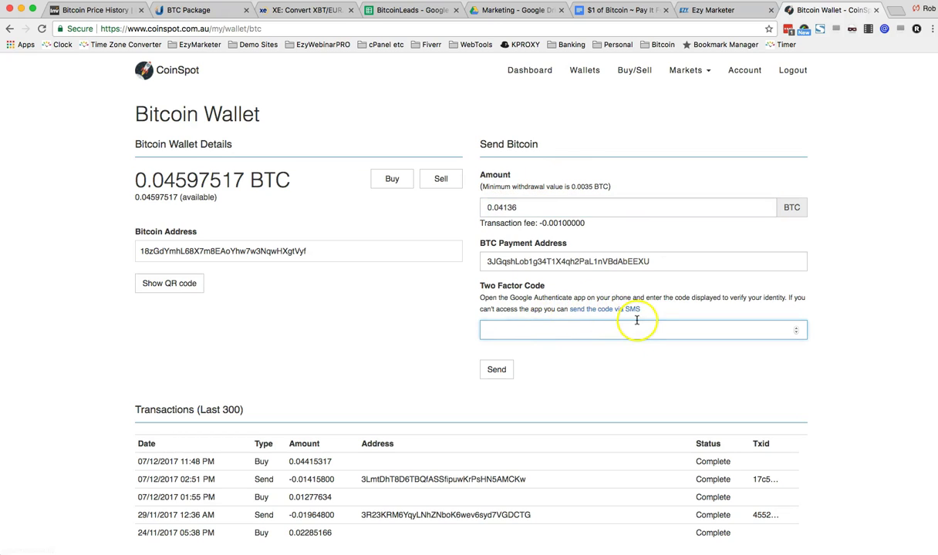
click(608, 310)
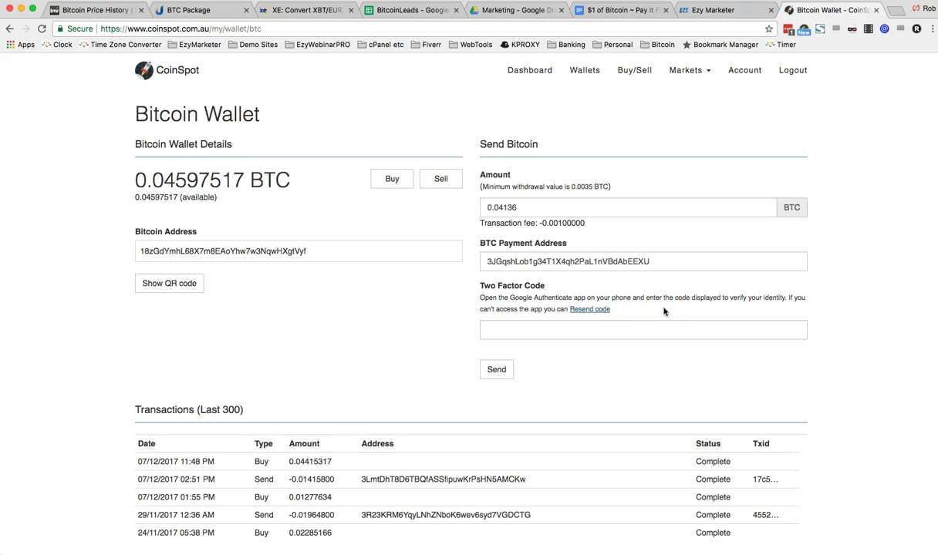
click(644, 330)
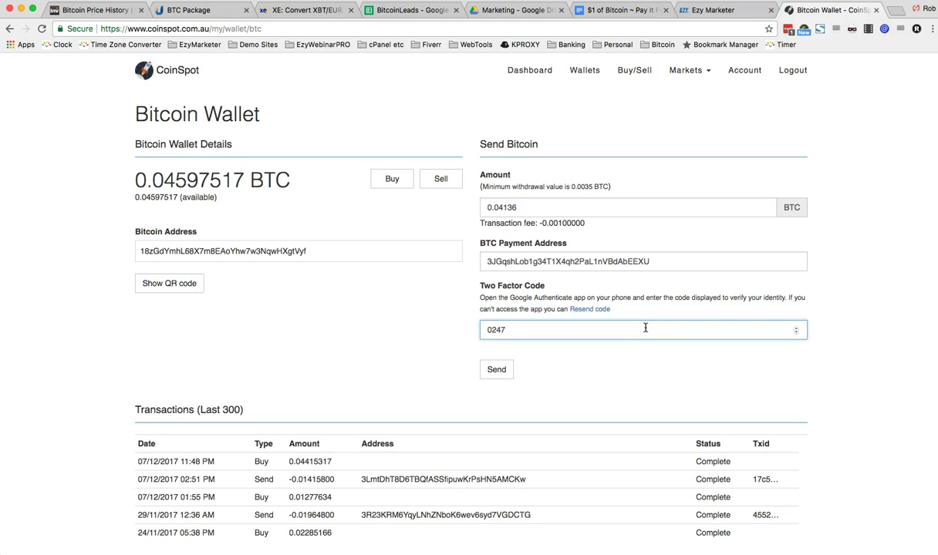
click(496, 370)
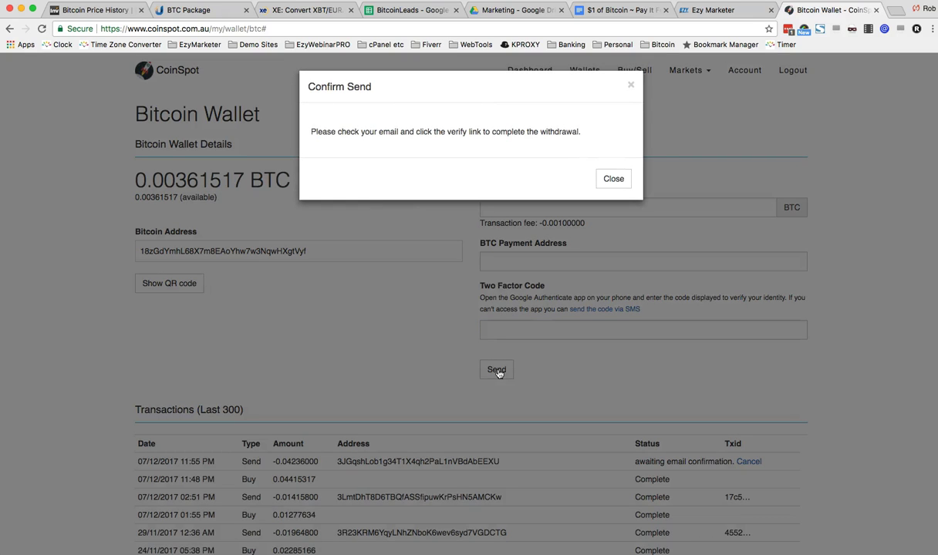
Step: Confirm the 0.04236 BTC withdrawal and return to the dashboard showing 0.00361517 BTC
click(498, 371)
click(614, 179)
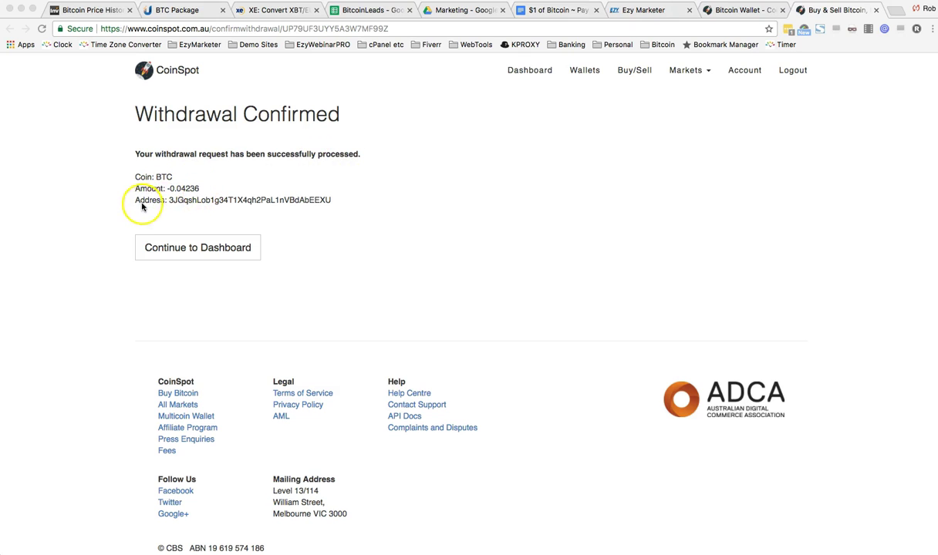
click(196, 249)
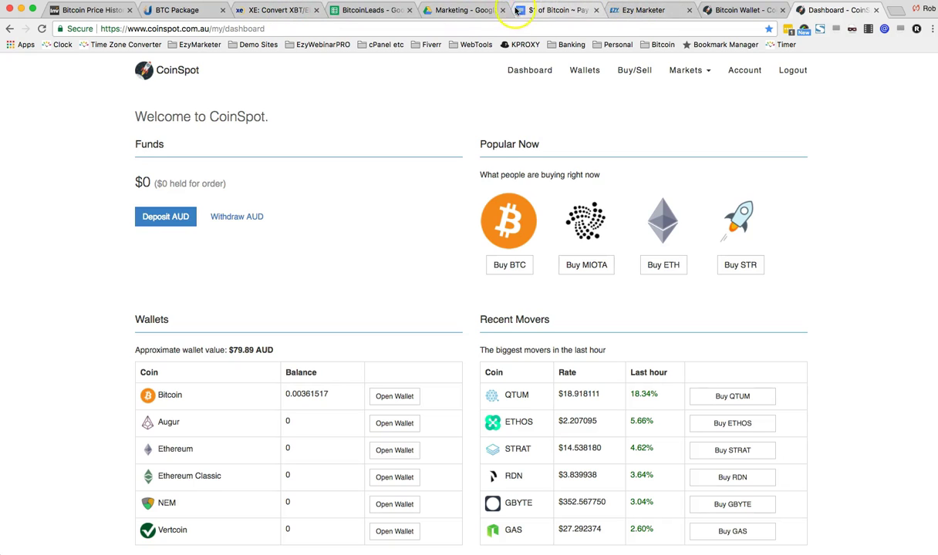
Step: Go back to the USI Tech BTC Package payment page and wait until its timer reaches 00:00
click(182, 10)
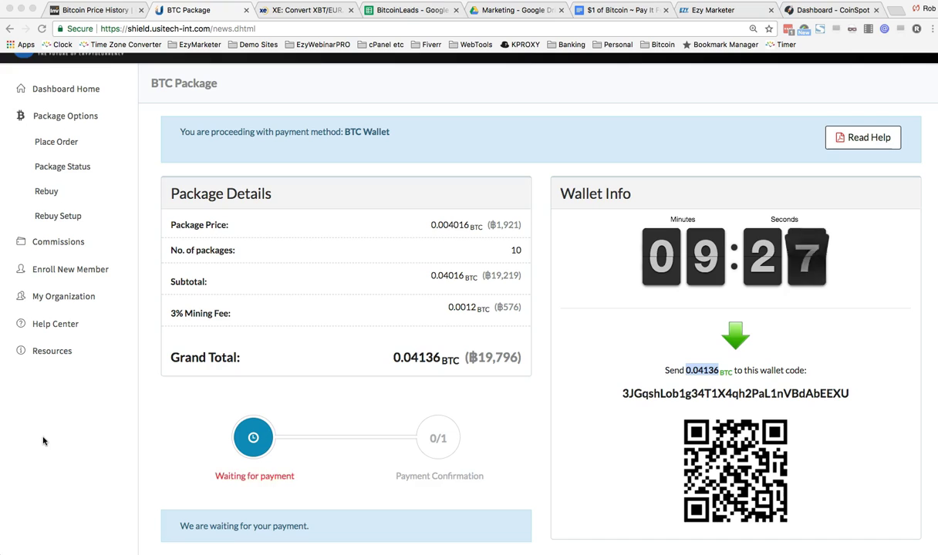
click(42, 455)
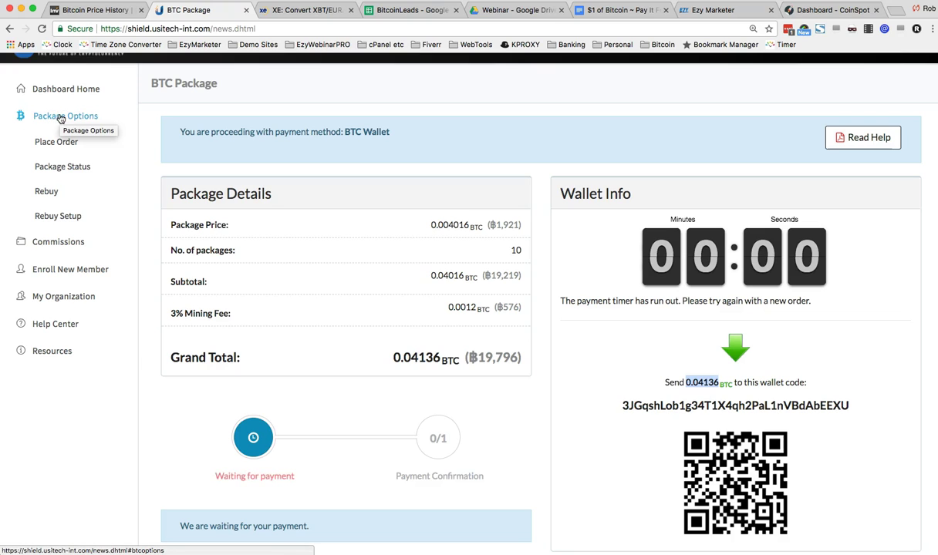
Step: Open Package Status and review the Pending Purchase Queue, Active BTC Packages and Partner Buy lists
click(62, 166)
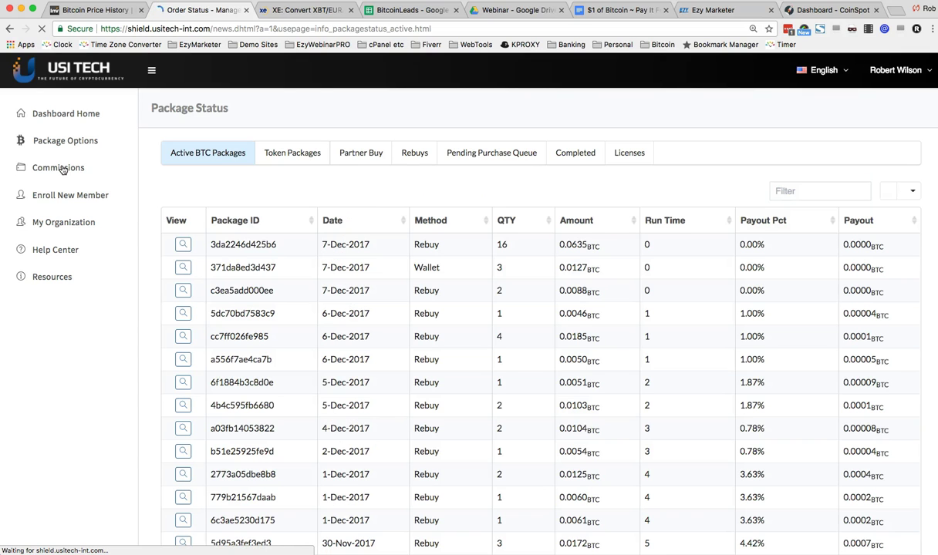
click(481, 154)
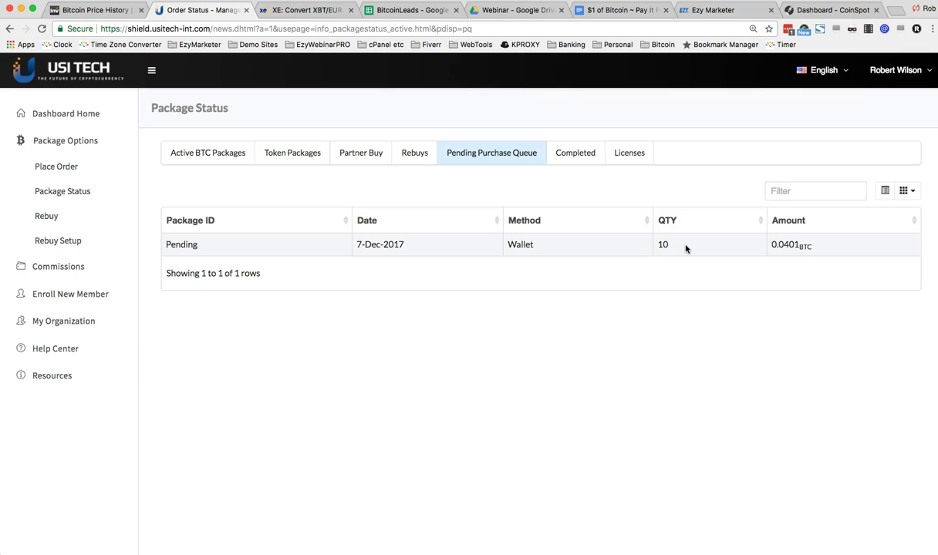
click(187, 154)
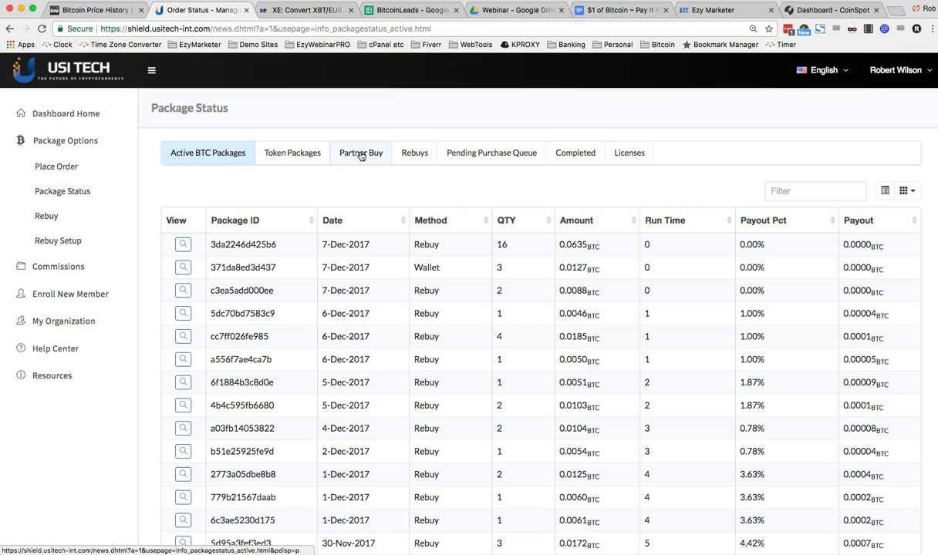
click(361, 157)
click(476, 157)
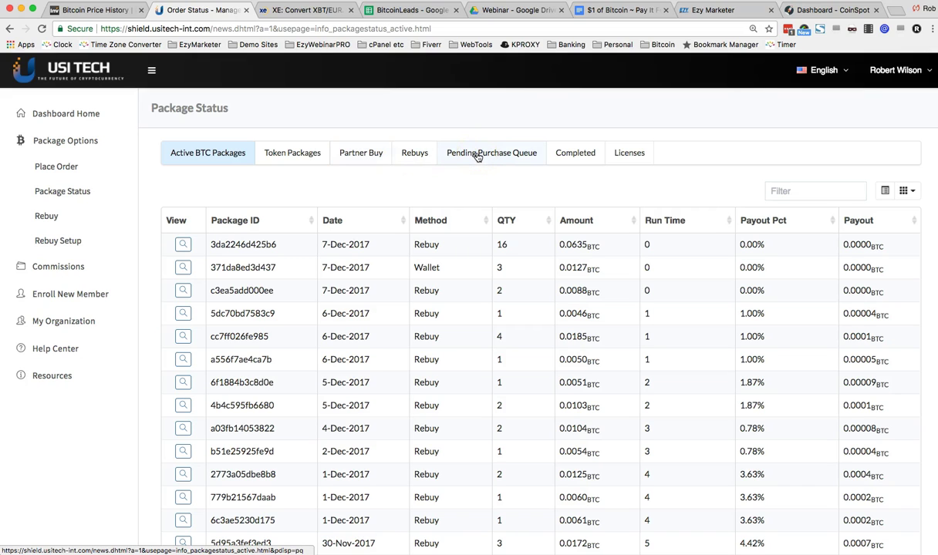